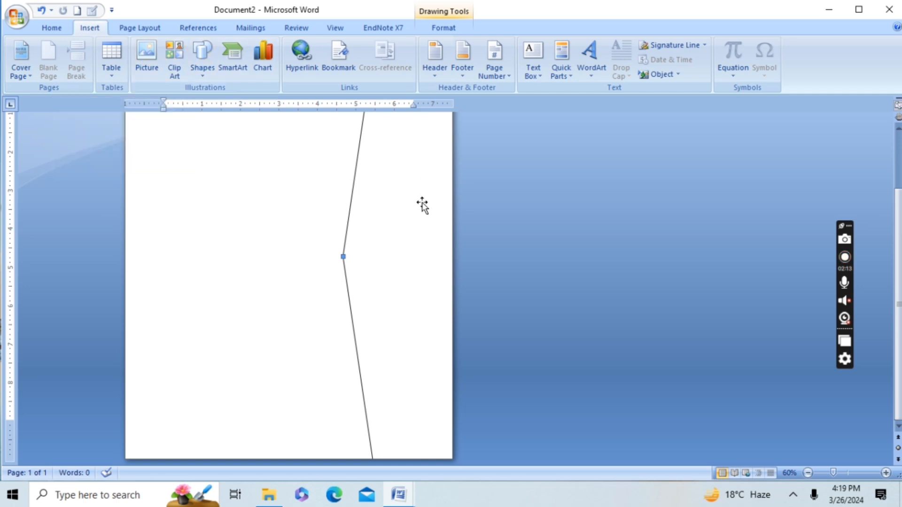
Step: Nudge the large angled shape slightly towards the page's outer edge and draw a chevron about 4.38" high and 2.05" wide overlapping its notch
drag(426, 211, 435, 214)
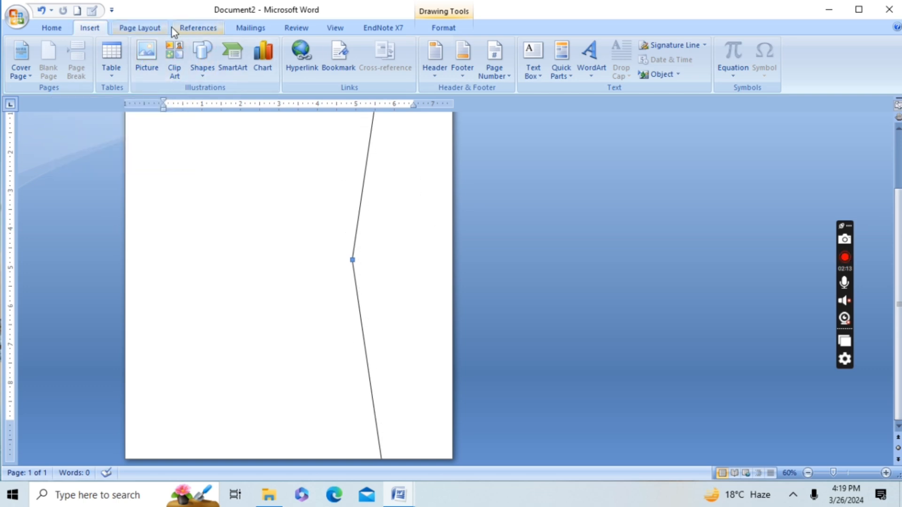
click(204, 68)
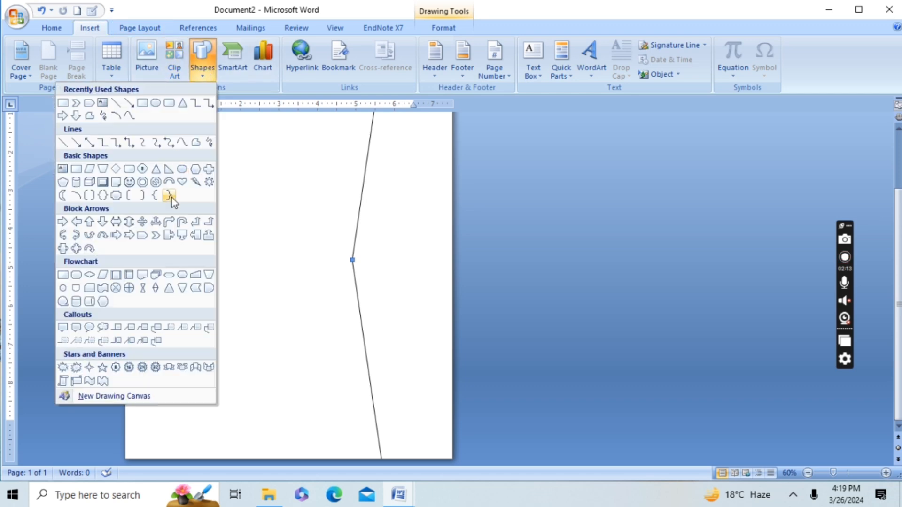
click(154, 236)
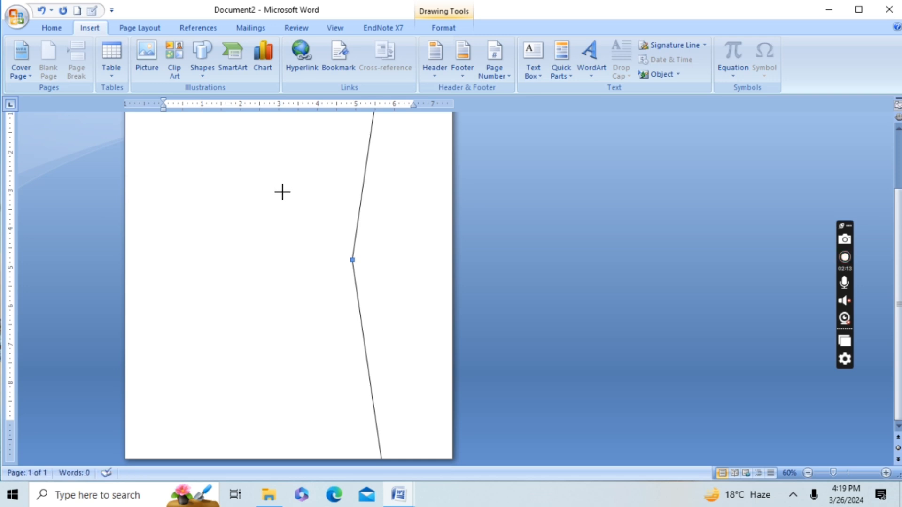
mouse_move(282, 190)
mouse_down()
mouse_move(318, 275)
mouse_move(374, 344)
mouse_move(352, 353)
mouse_move(362, 358)
mouse_up()
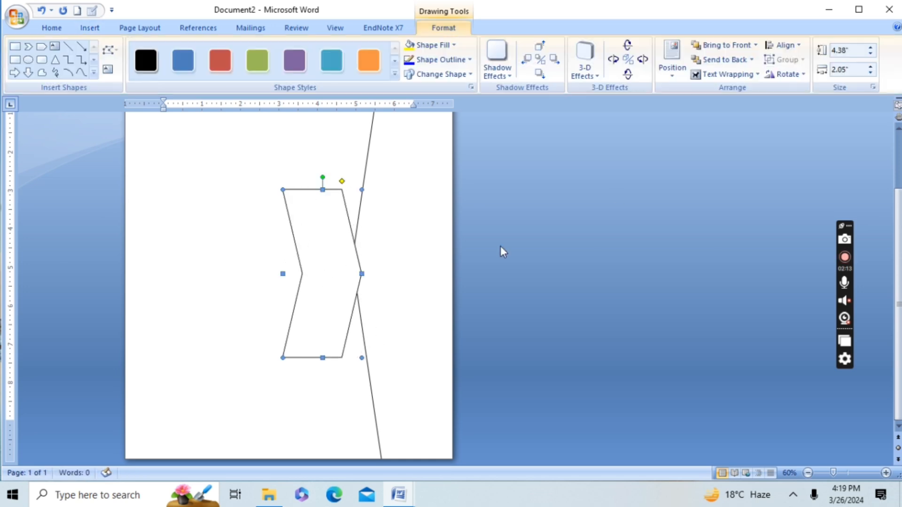
Step: Flip the chevron horizontally and deepen its point to about half its width, nudging it slightly up against the large shape
click(784, 74)
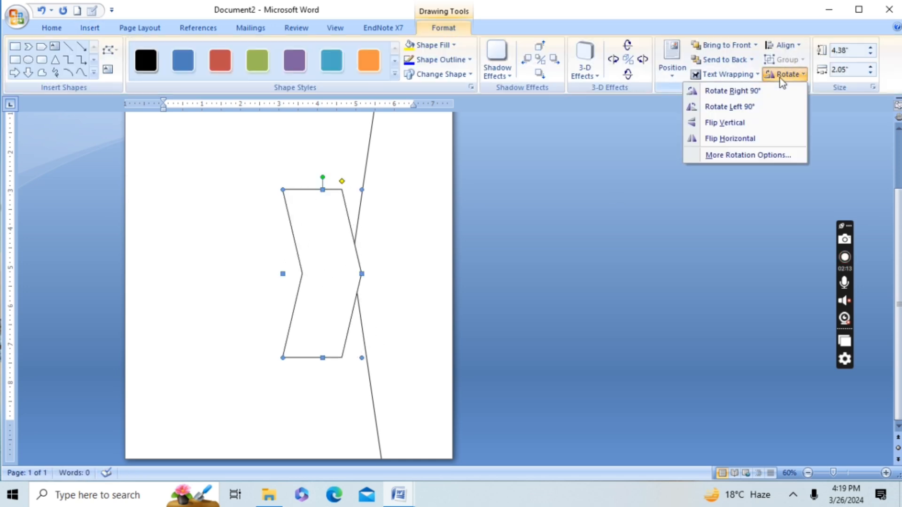
click(748, 137)
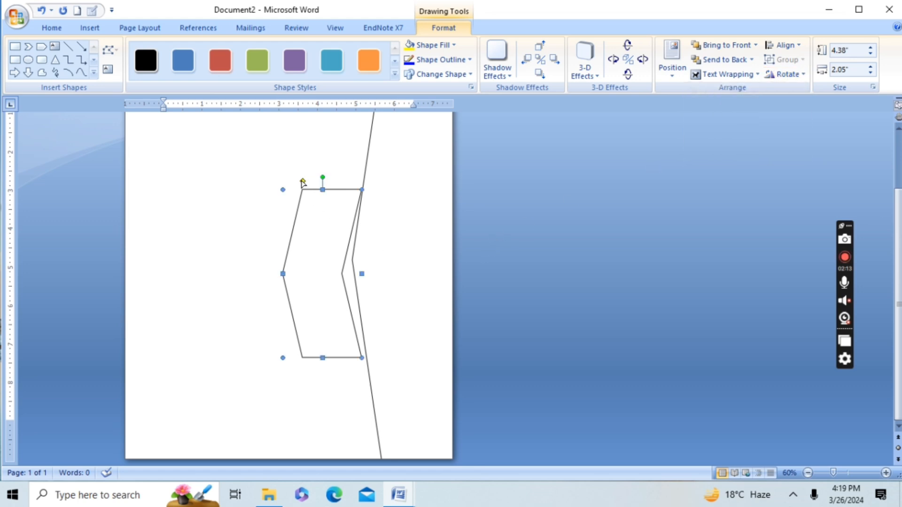
drag(303, 182, 323, 180)
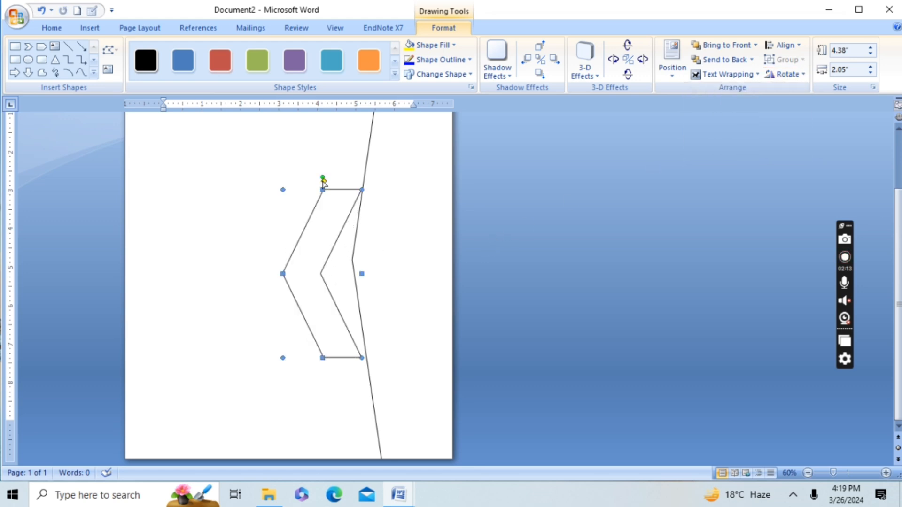
mouse_move(318, 243)
mouse_down()
mouse_move(338, 235)
mouse_move(323, 238)
mouse_up()
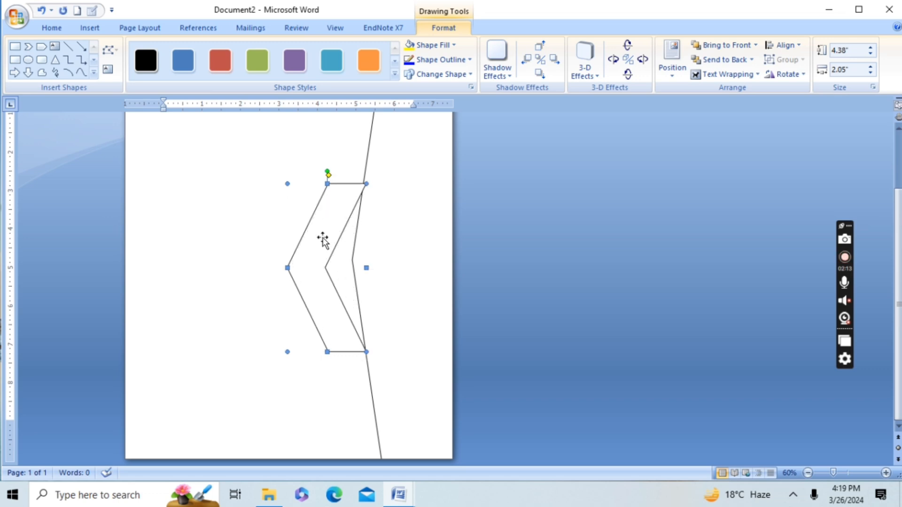
Step: Duplicate the chevron, nest the copy into the original's inner notch, and narrow the copy to about 1.79" wide
right_click(322, 237)
click(302, 261)
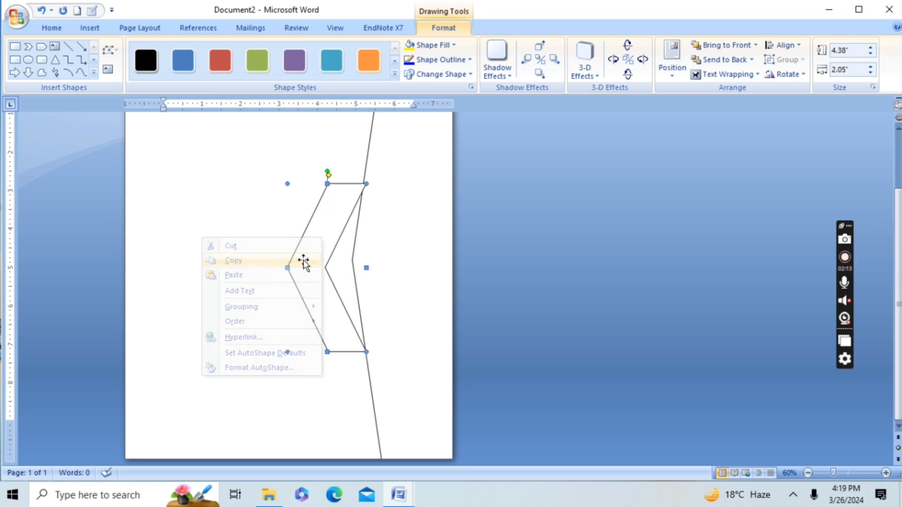
key(ctrl+v)
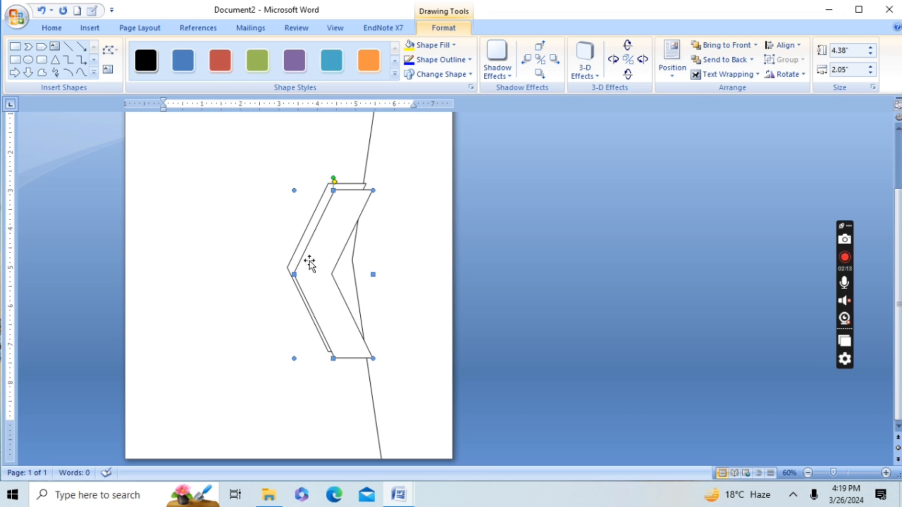
drag(310, 261, 331, 256)
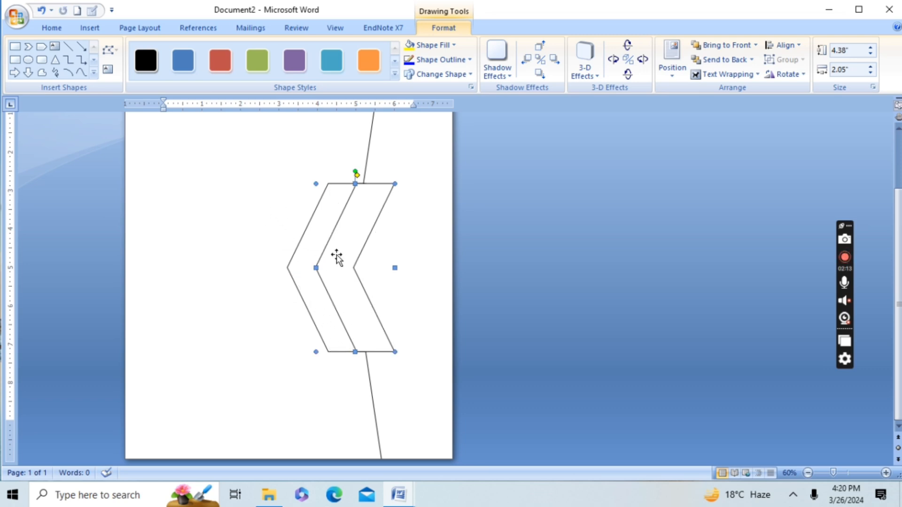
drag(317, 267, 326, 266)
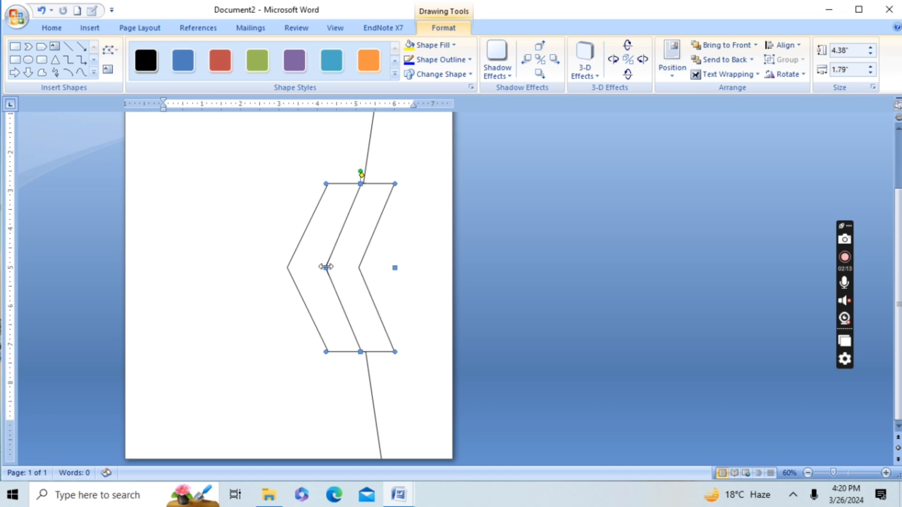
Step: Apply the solid black shape style to the large angled shape behind the chevrons
click(252, 221)
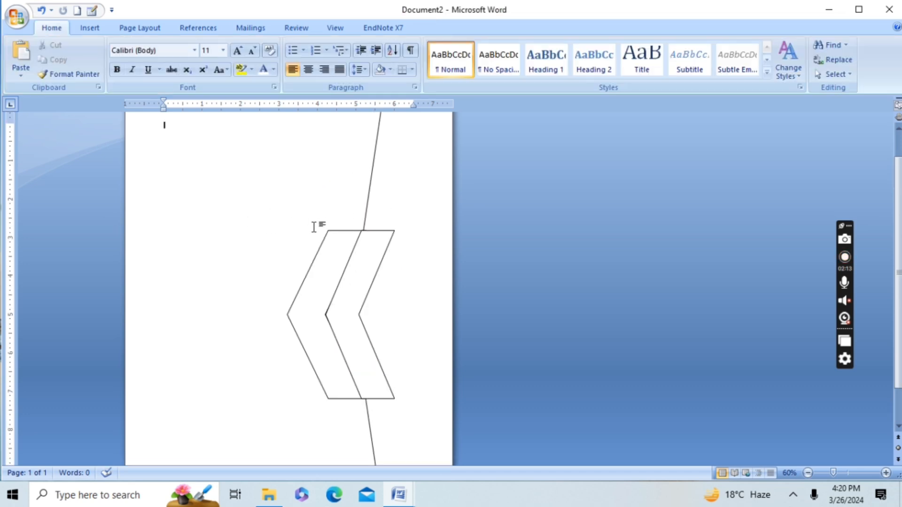
click(385, 188)
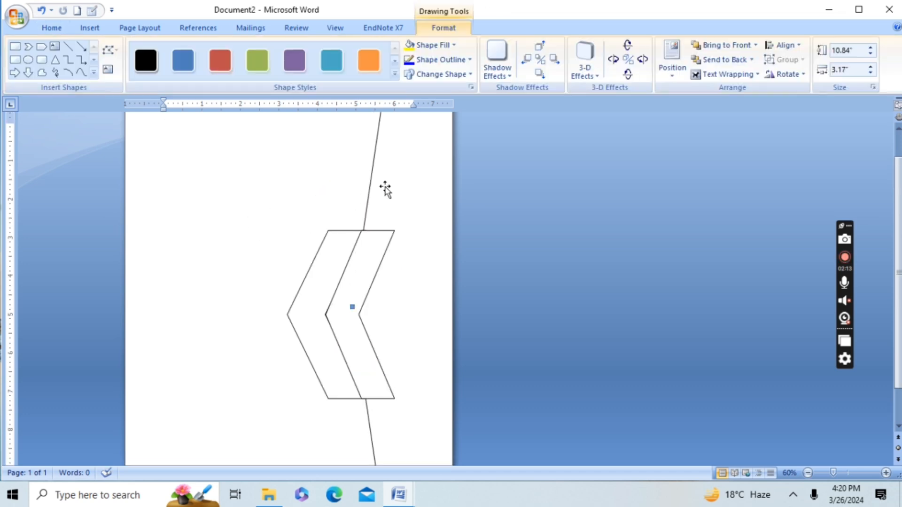
click(146, 60)
Step: Fill the outer chevron with the standard yellow colour
click(322, 253)
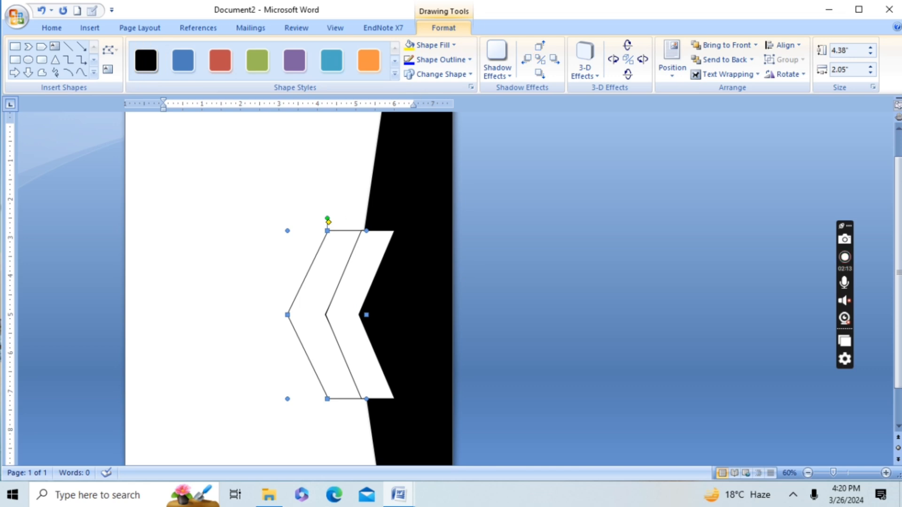
click(447, 44)
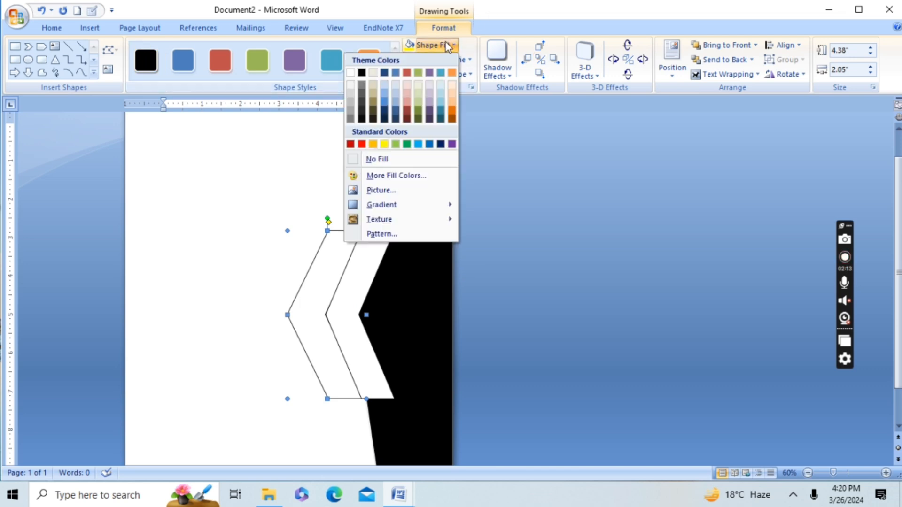
click(384, 144)
Step: Give the inner chevron a standard orange outline and a matching orange fill
click(361, 274)
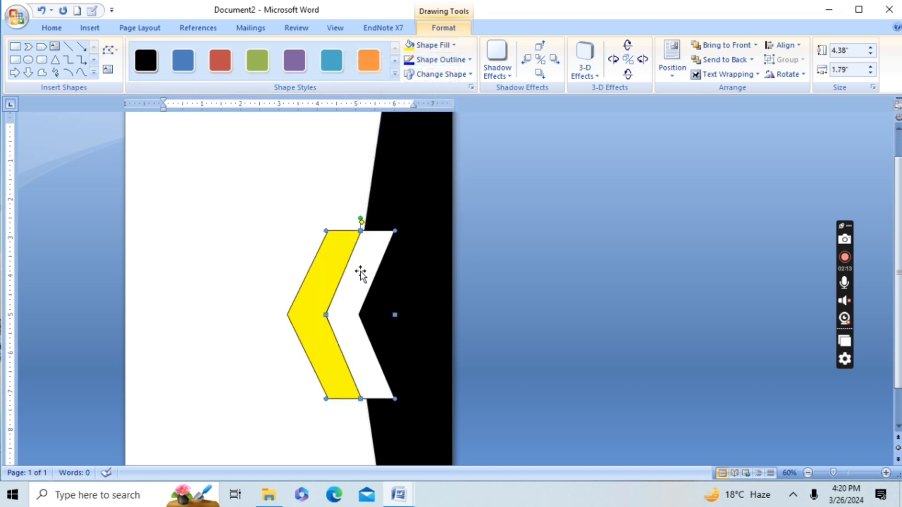
click(450, 59)
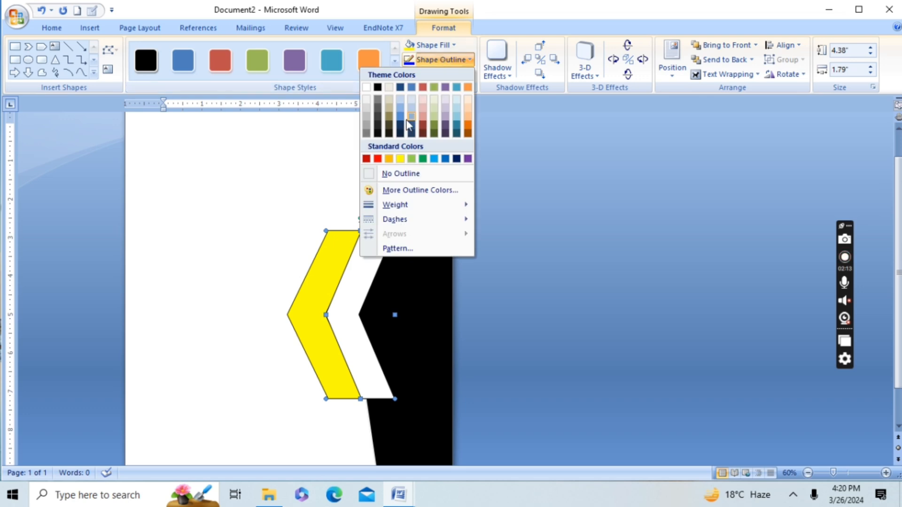
click(388, 159)
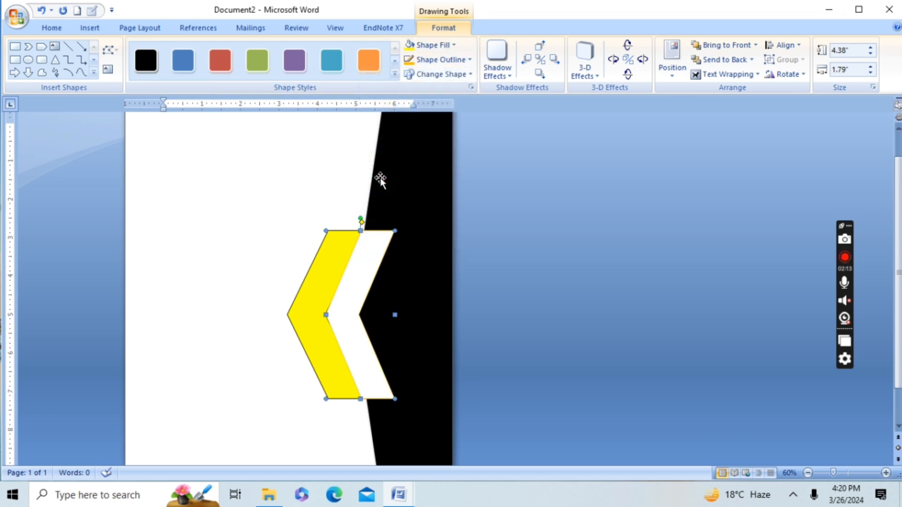
click(434, 44)
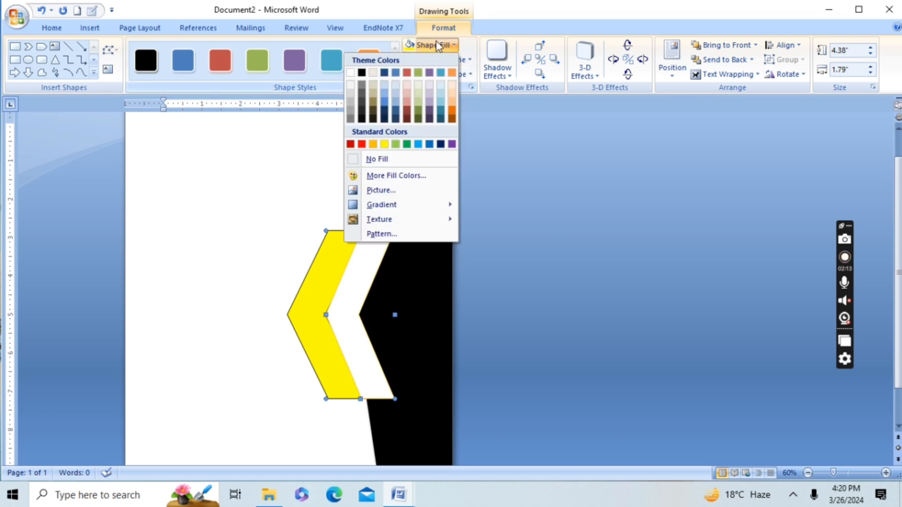
click(373, 144)
click(270, 187)
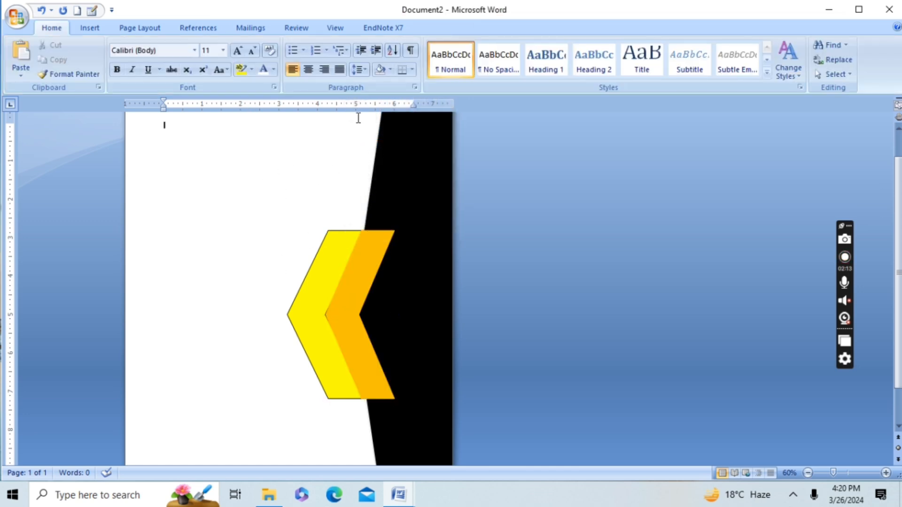
Step: Draw a tall rectangle about 5.57" high and 0.84" wide in the blank area and tilt it clockwise into a diagonal
click(89, 28)
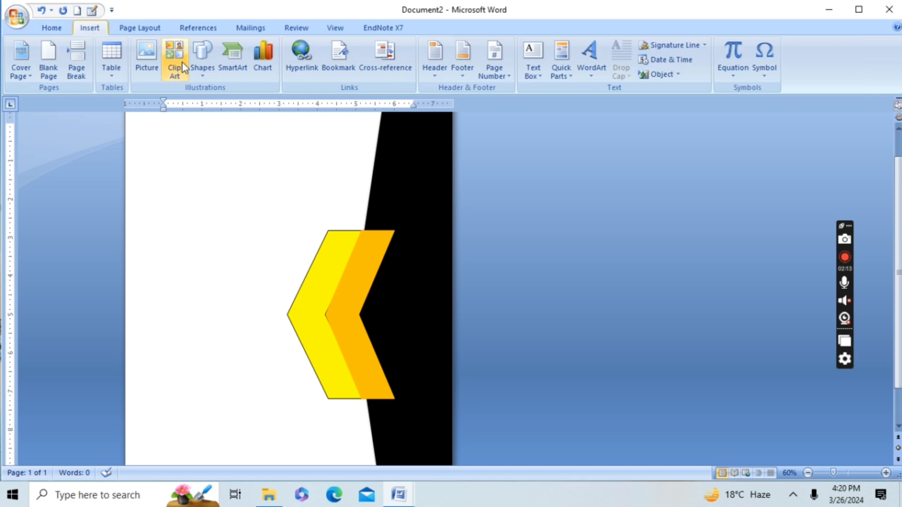
click(203, 63)
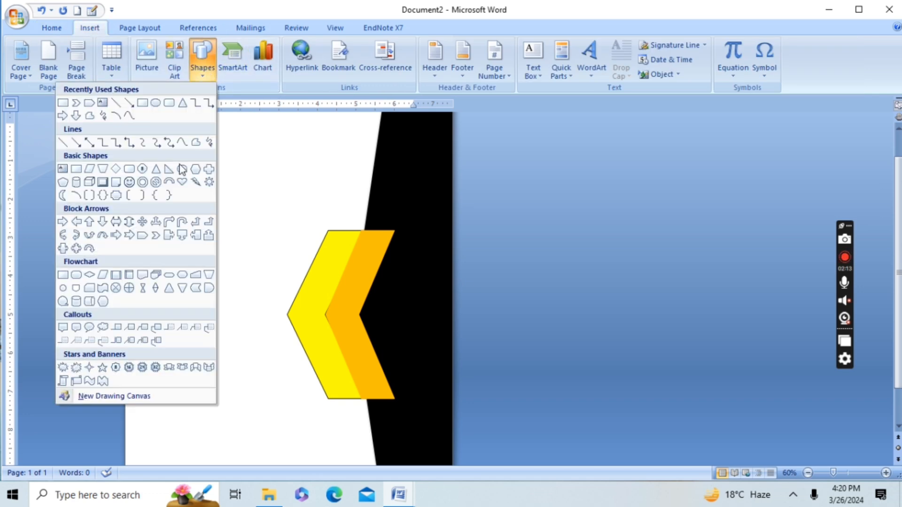
click(62, 103)
mouse_move(165, 164)
mouse_down()
mouse_move(190, 249)
mouse_move(185, 378)
mouse_move(197, 378)
mouse_up()
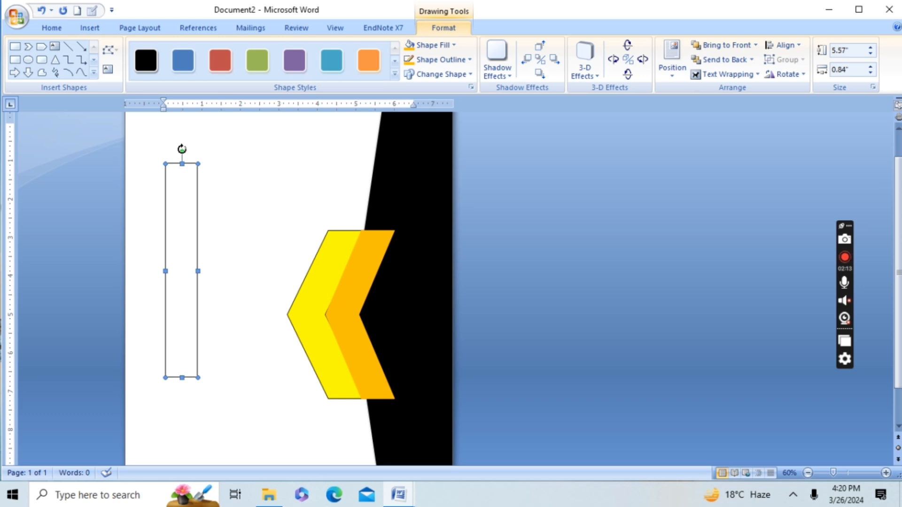
drag(181, 149, 252, 179)
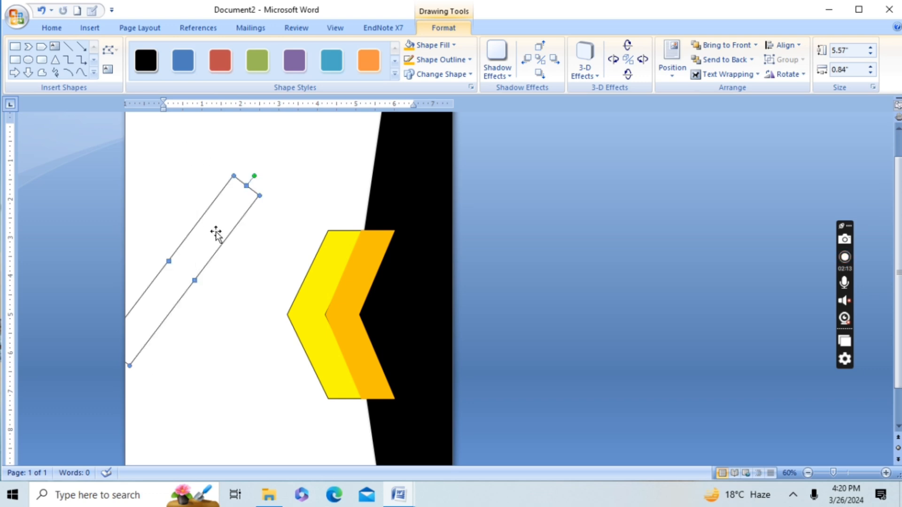
Step: Lengthen the diagonal bar to about 9.23" and move it across the lower part of the chevrons
drag(209, 235, 249, 204)
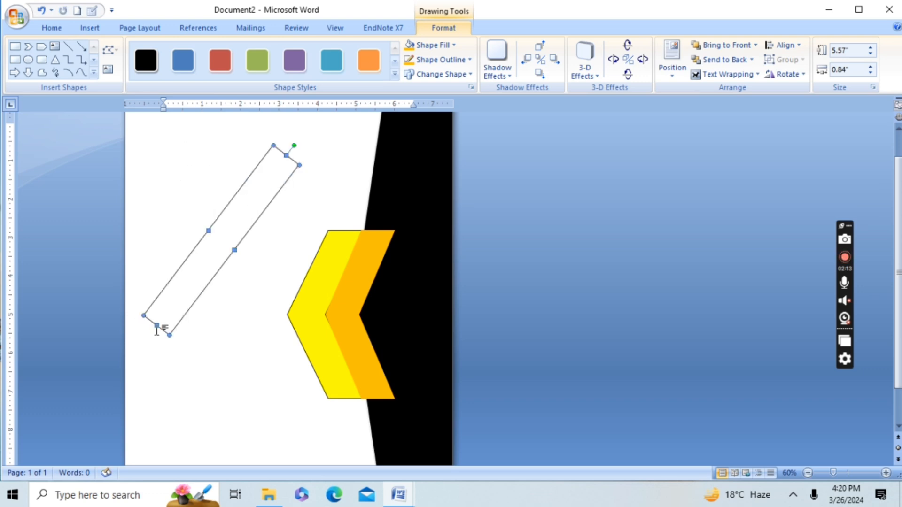
drag(92, 407, 74, 440)
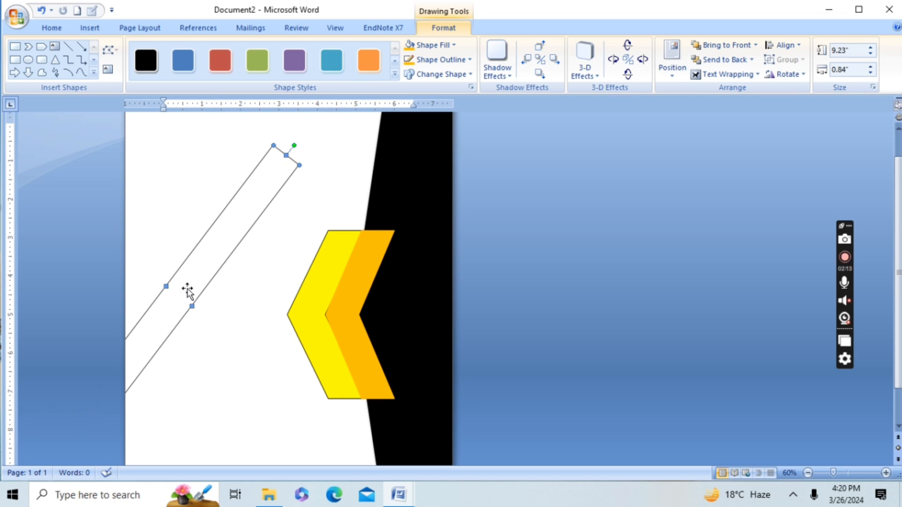
drag(187, 285, 336, 359)
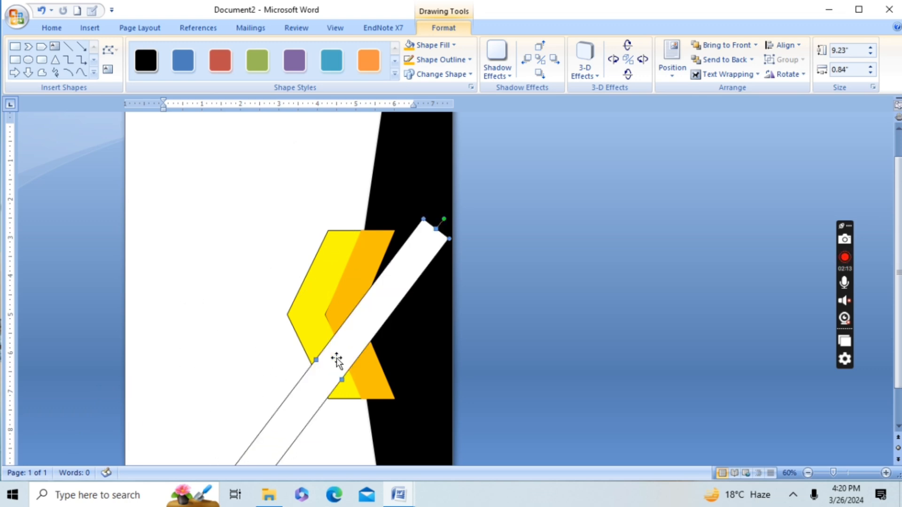
Step: Duplicate the diagonal bar, place the copy parallel below the original, and narrow the copy to about 0.56" wide
right_click(344, 343)
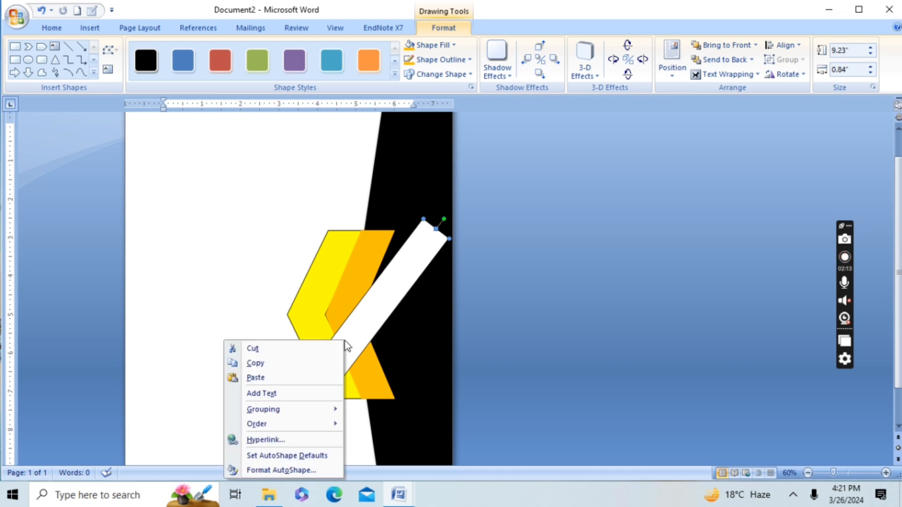
click(288, 367)
right_click(288, 371)
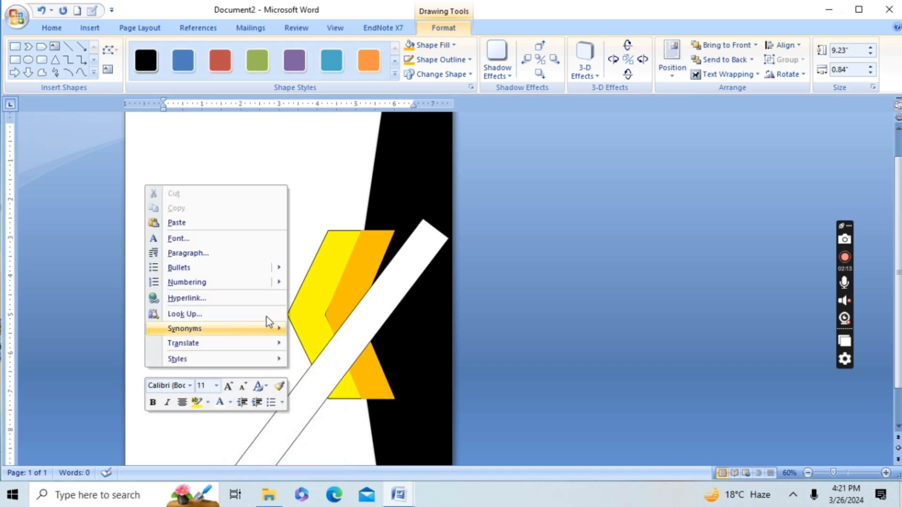
click(233, 226)
drag(337, 330, 388, 352)
drag(344, 375, 354, 380)
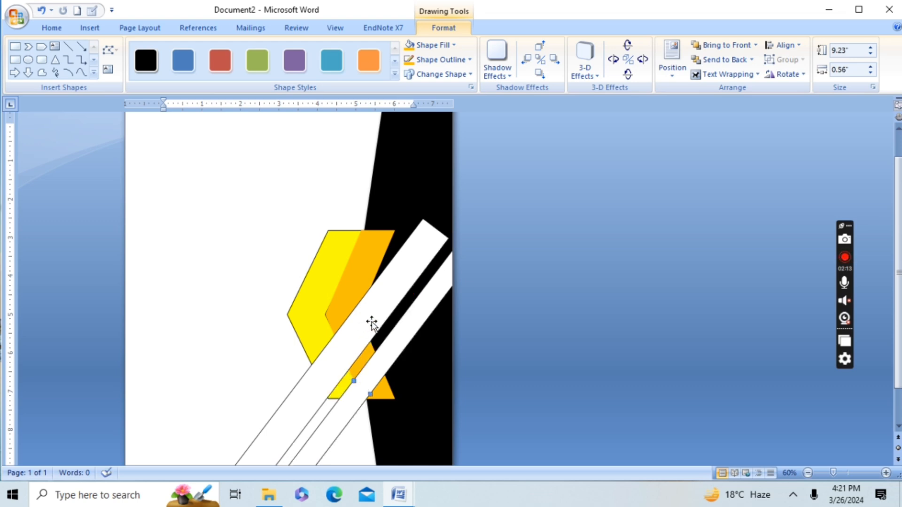
Step: Shift the thin and wide diagonal bars further towards the page's outer edge, keeping a narrow gap between them
drag(394, 282, 426, 322)
click(423, 313)
click(377, 327)
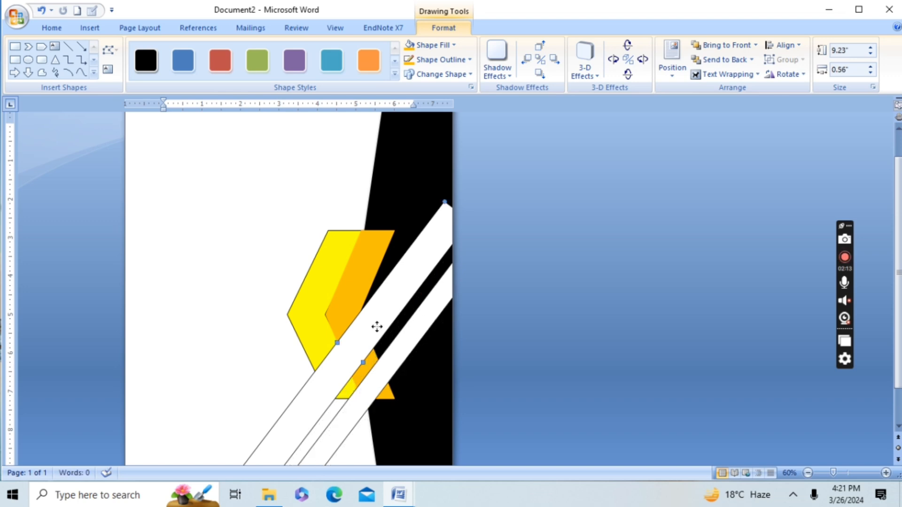
Step: Duplicate the wide diagonal bar and place the copy parallel on the far side of the thin bar, over the page's lower corner
right_click(378, 327)
click(323, 352)
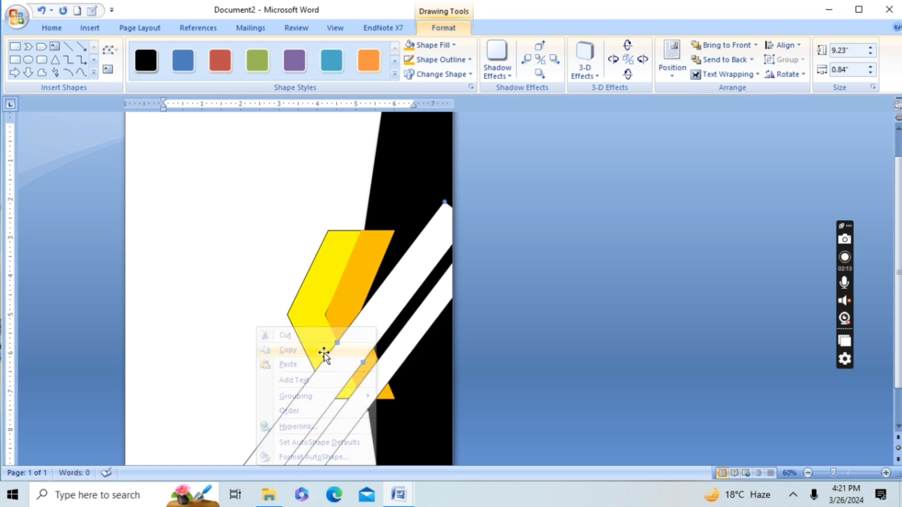
right_click(323, 352)
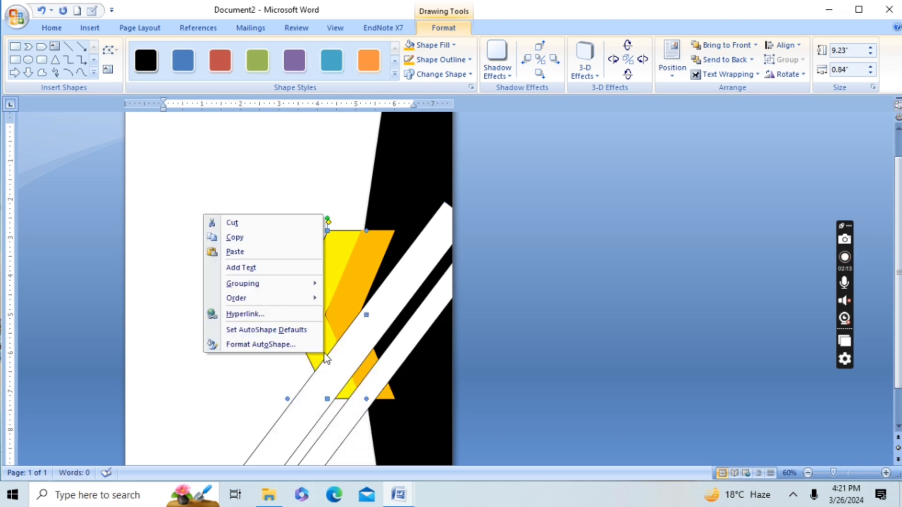
click(301, 256)
drag(368, 336, 415, 384)
drag(417, 417, 447, 429)
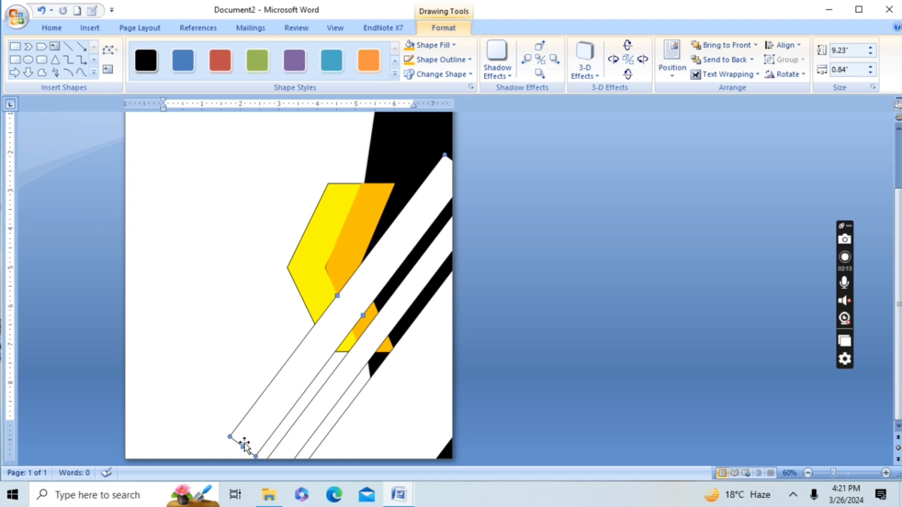
Step: Lengthen the uppermost wide diagonal bar to about 10.33" and shift it so it spans from the page's side edge to its bottom edge
drag(237, 452, 228, 459)
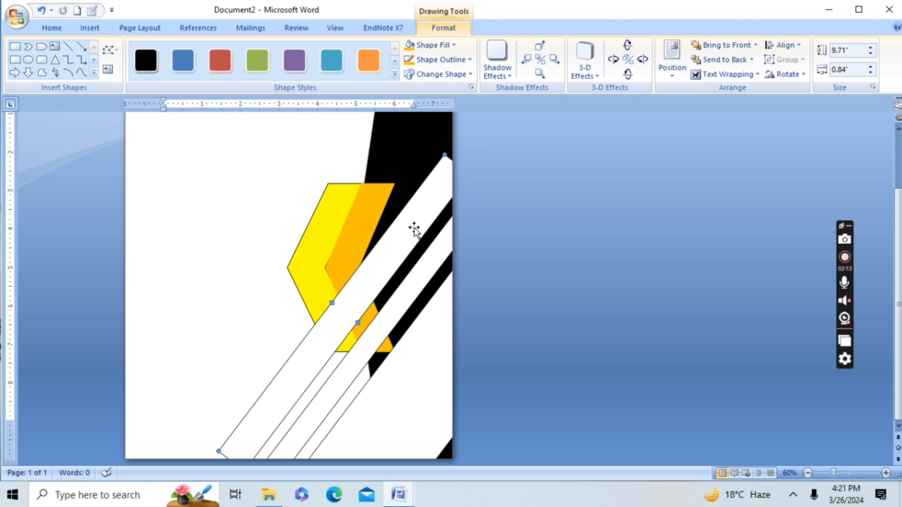
drag(424, 229, 429, 217)
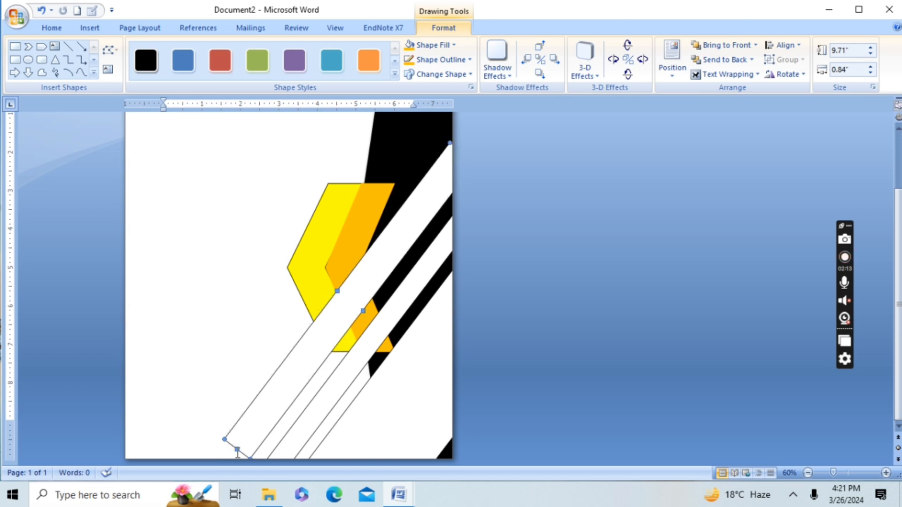
drag(238, 449, 226, 470)
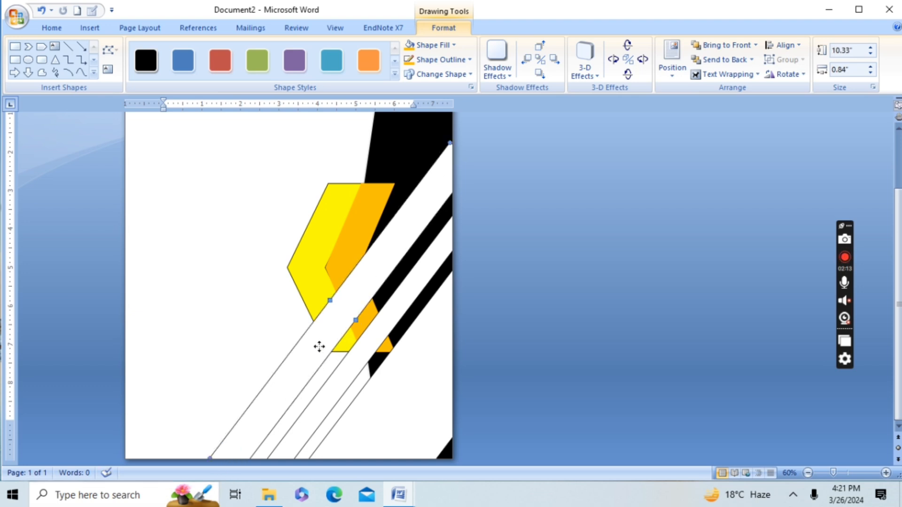
Step: Fill the uppermost diagonal bar with a one-color light tan horizontal gradient, with transparency from 73% to 57%
click(450, 43)
mouse_move(379, 203)
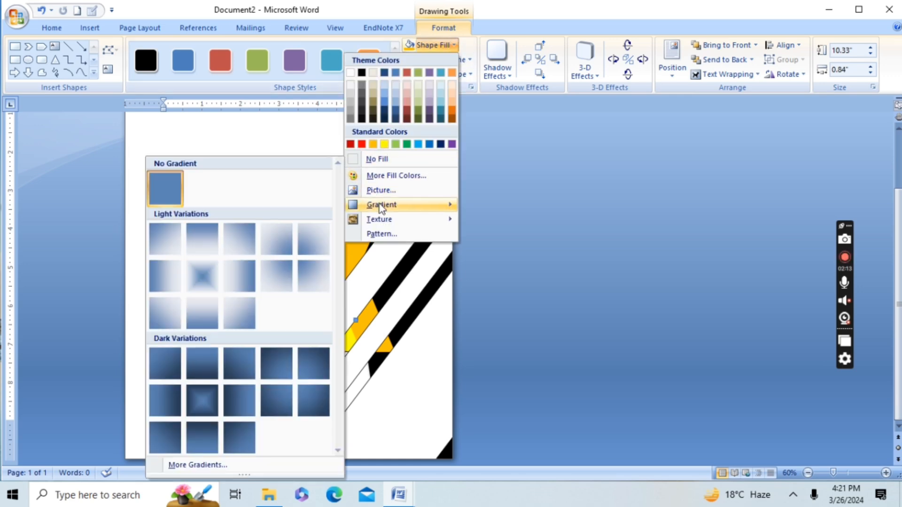
click(207, 465)
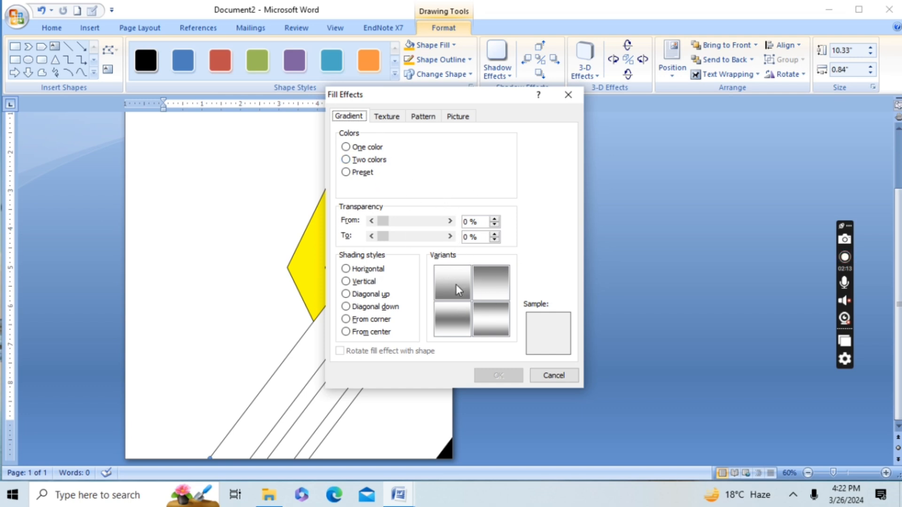
click(486, 286)
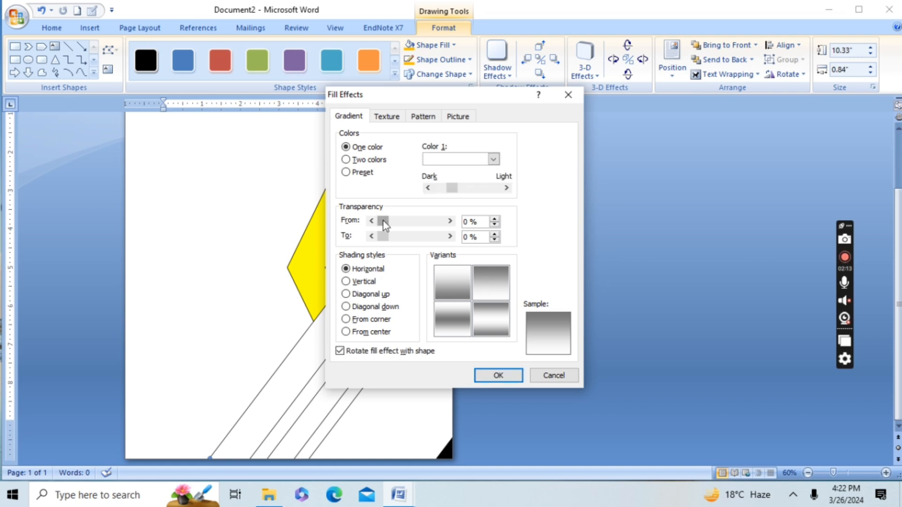
click(492, 159)
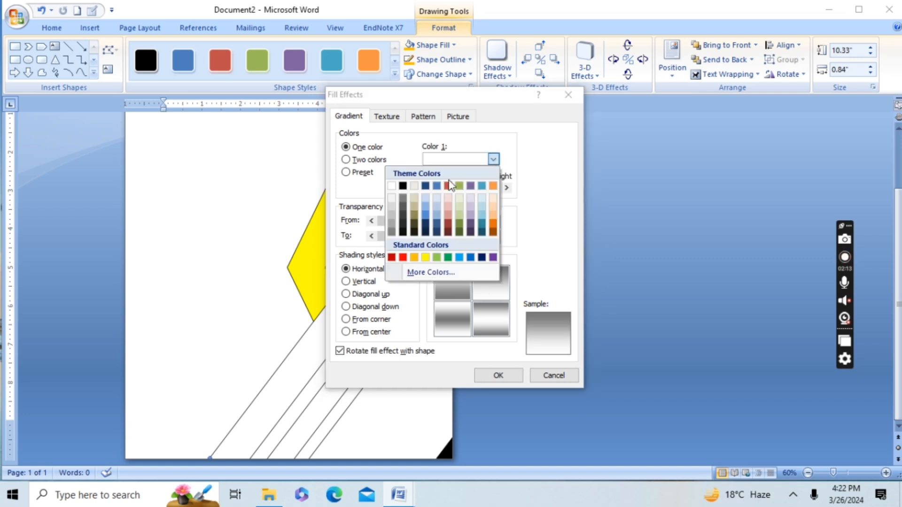
click(413, 186)
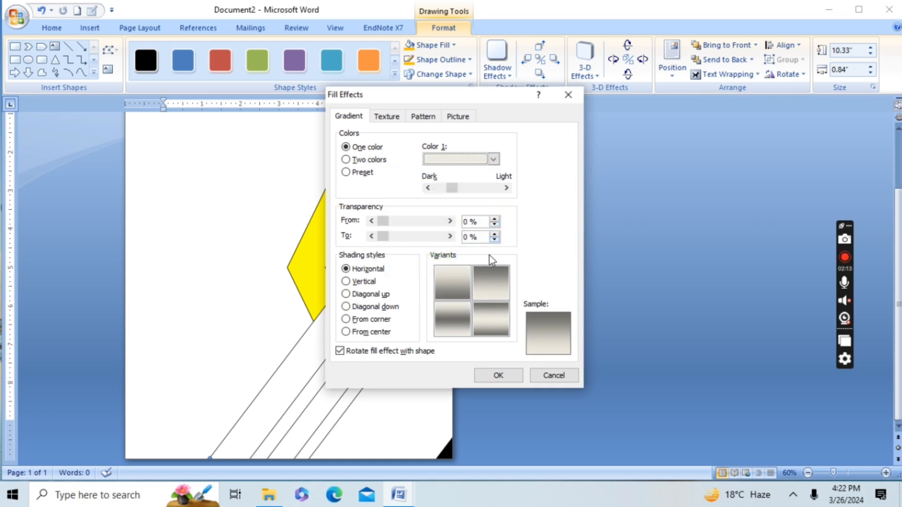
click(488, 278)
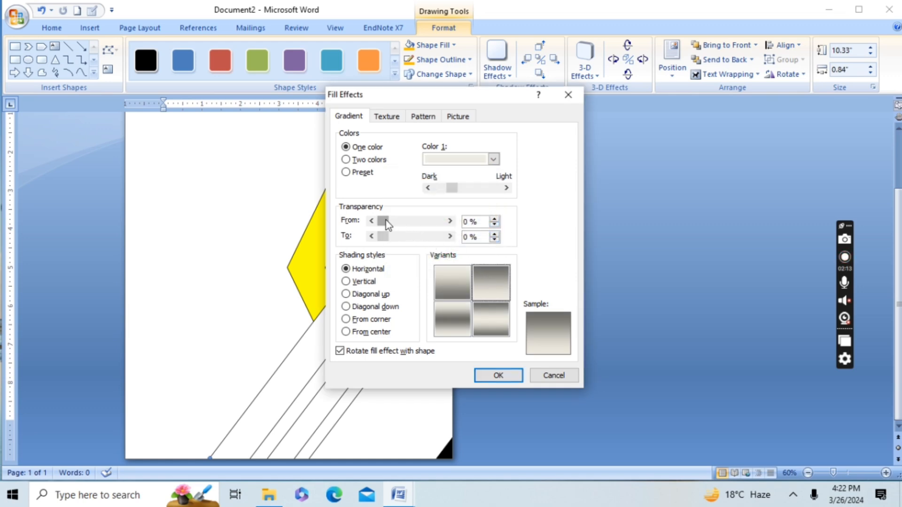
drag(385, 221, 425, 223)
drag(384, 237, 409, 237)
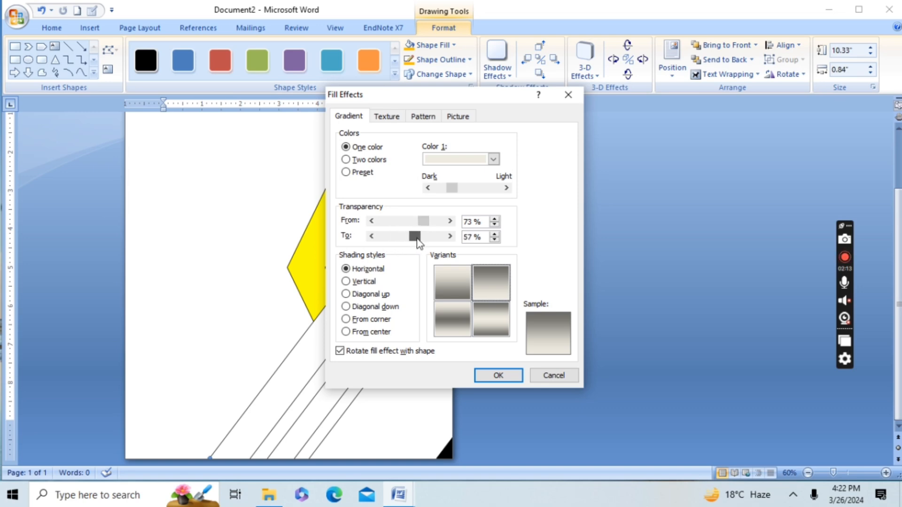
click(498, 374)
Step: Give the thin diagonal bar a one-color white horizontal gradient with the dark band in the middle and a starting transparency of 76%
click(353, 371)
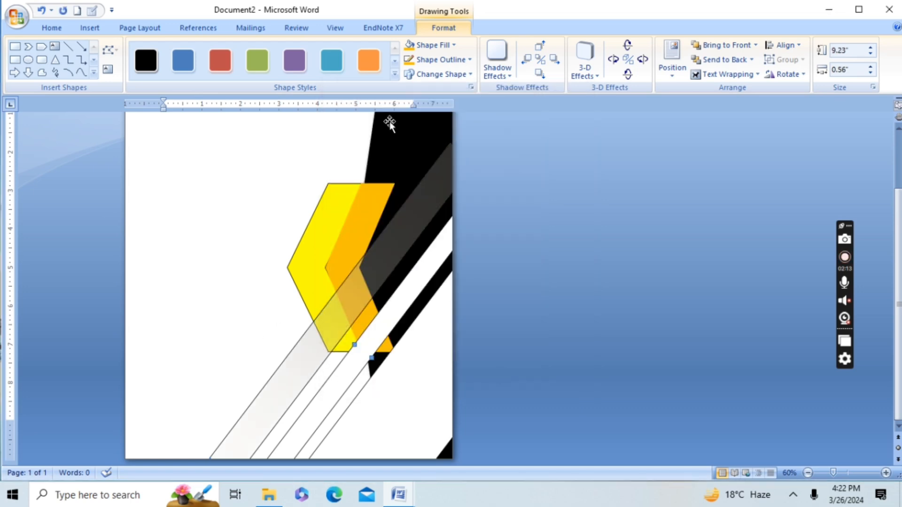
click(425, 45)
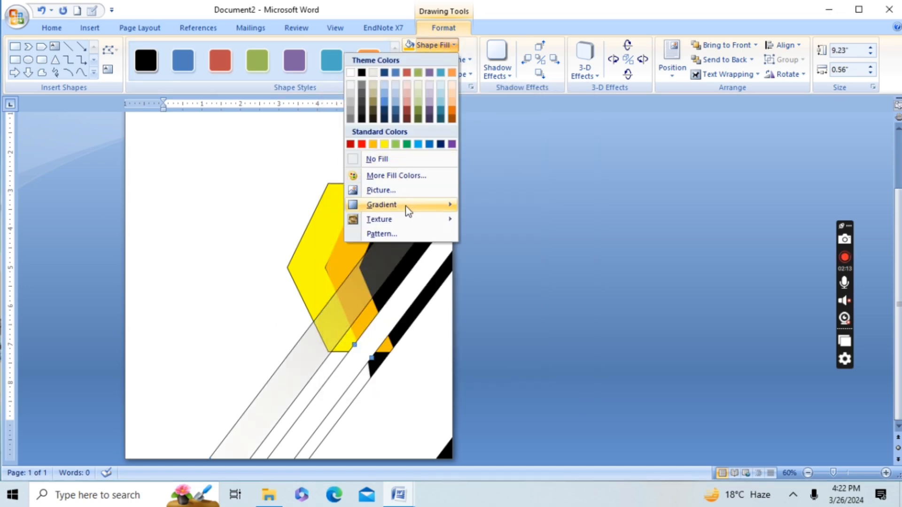
mouse_move(405, 206)
click(230, 460)
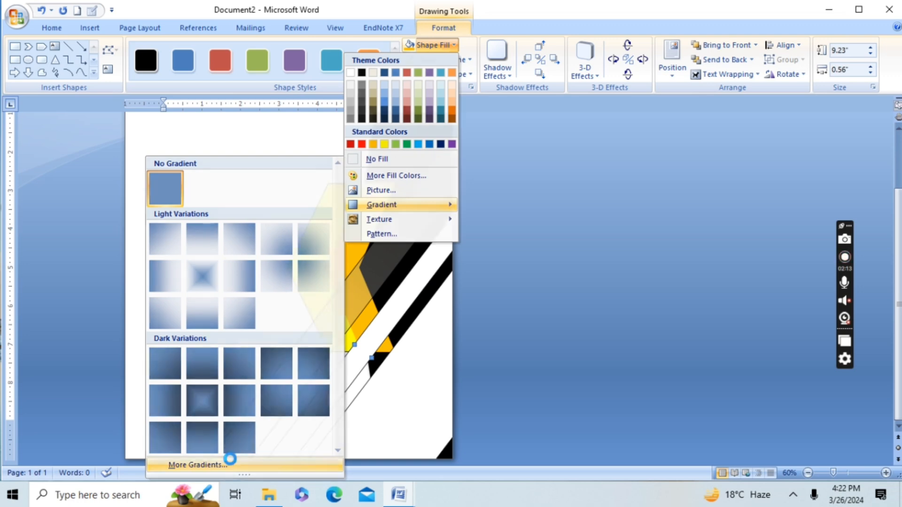
click(449, 313)
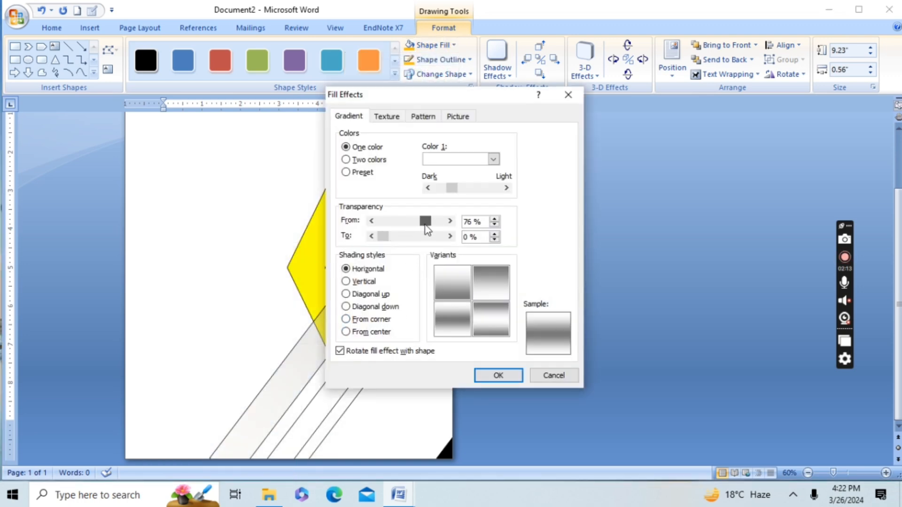
drag(422, 224, 410, 243)
click(498, 376)
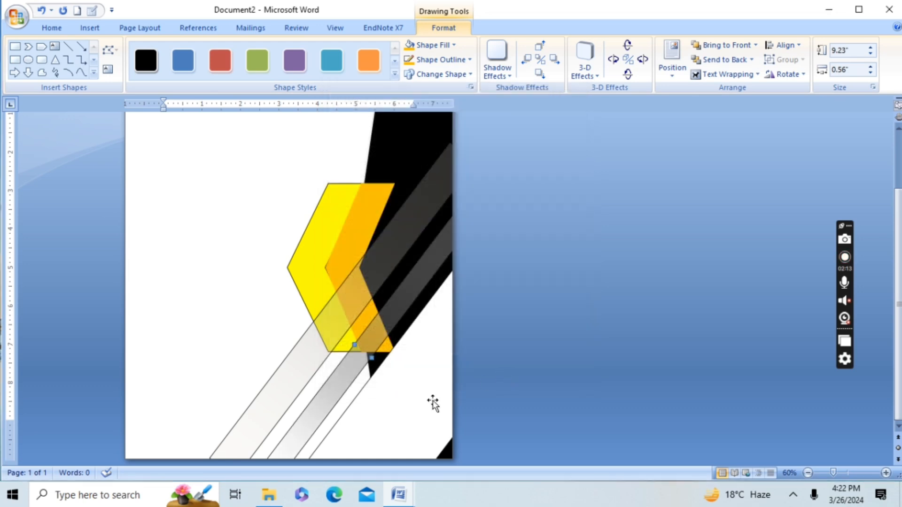
Step: Fill the wide diagonal shape over the page's lower corner with a one-color white horizontal gradient, transparency from 76% to 52%
click(443, 44)
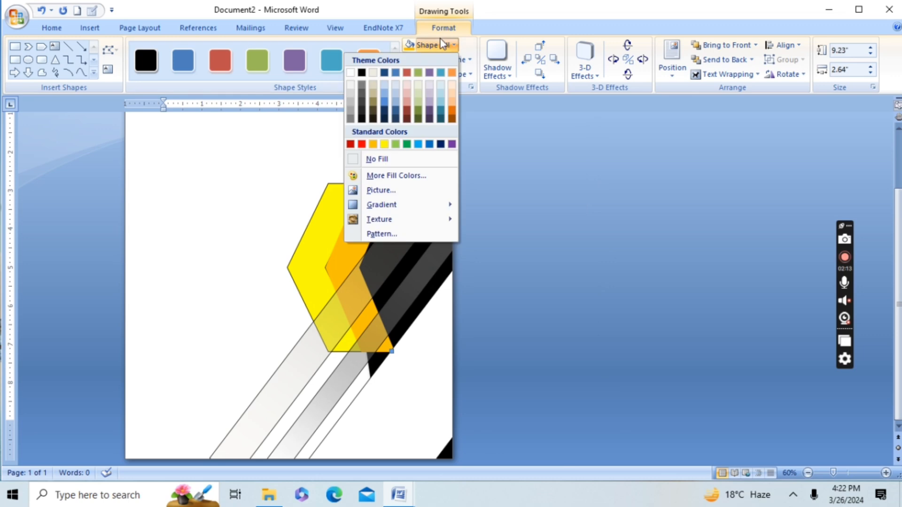
mouse_move(388, 207)
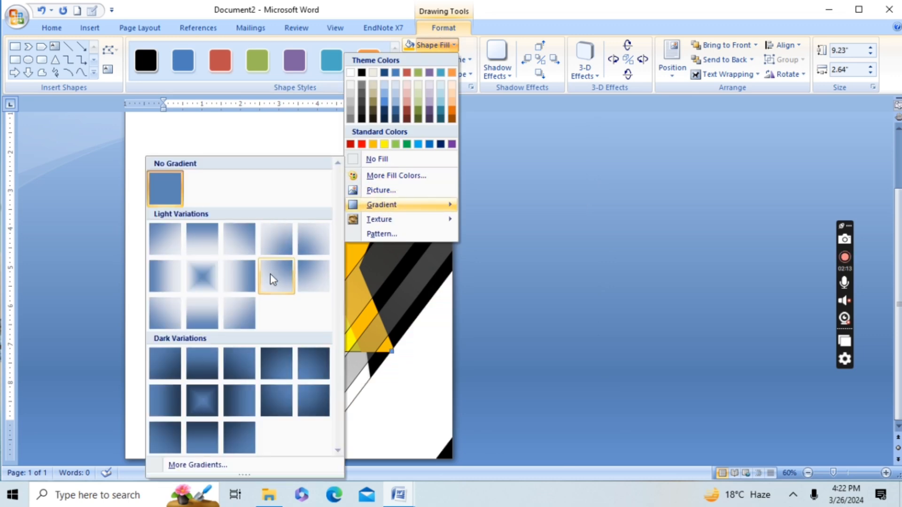
click(238, 465)
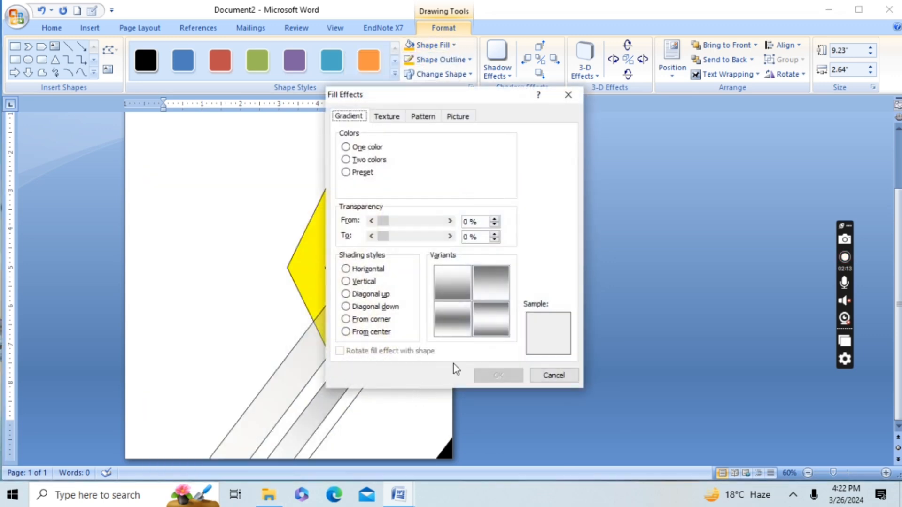
drag(382, 221, 416, 239)
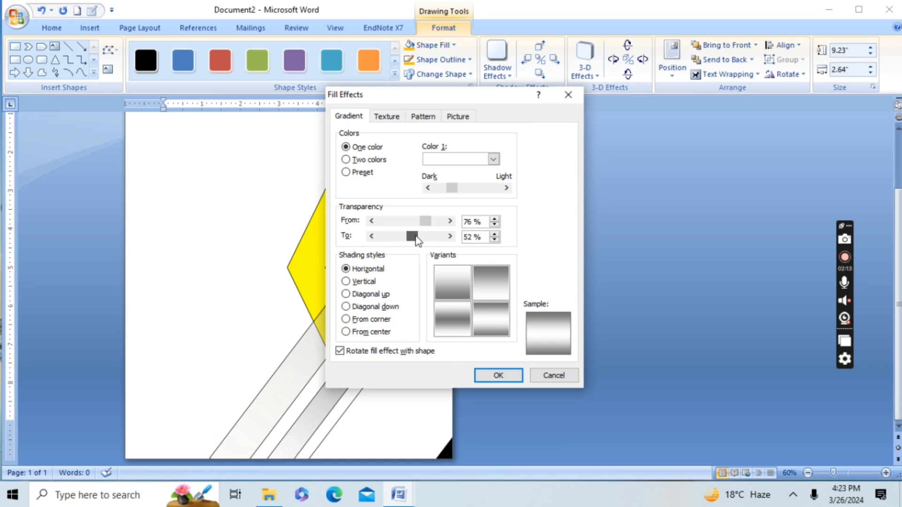
click(497, 376)
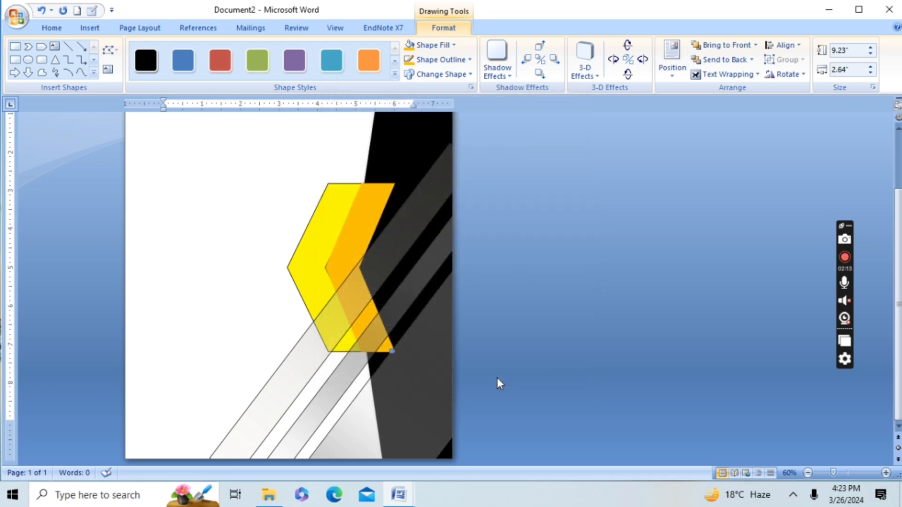
Step: Bring the yellow chevron and then the orange chevron to the front, above the translucent diagonal bars
click(308, 275)
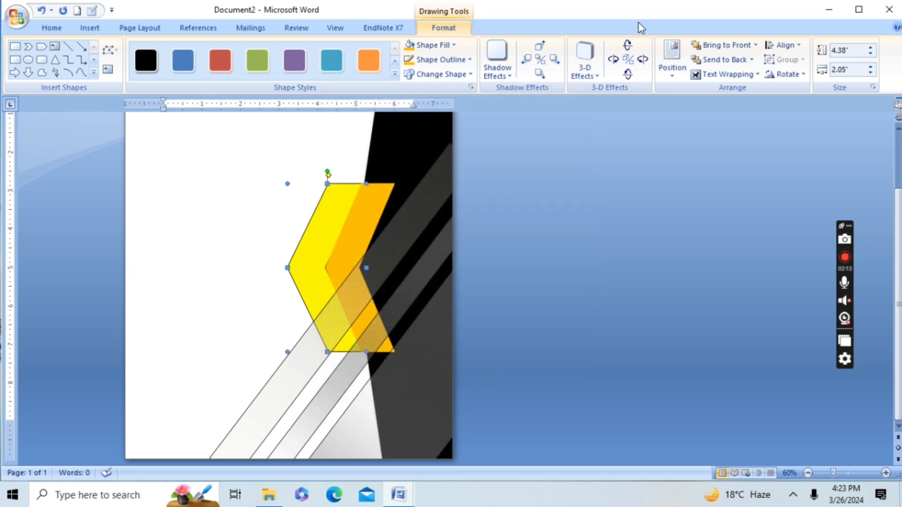
click(716, 45)
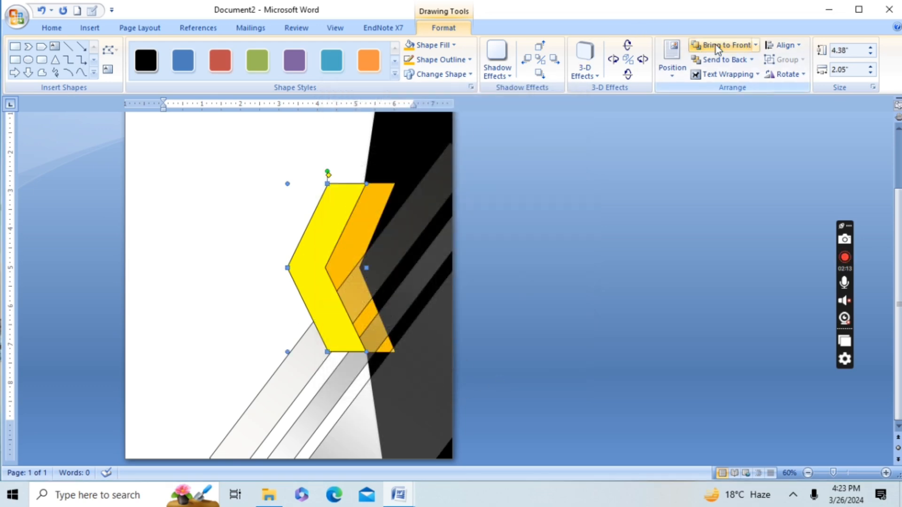
click(342, 263)
click(727, 46)
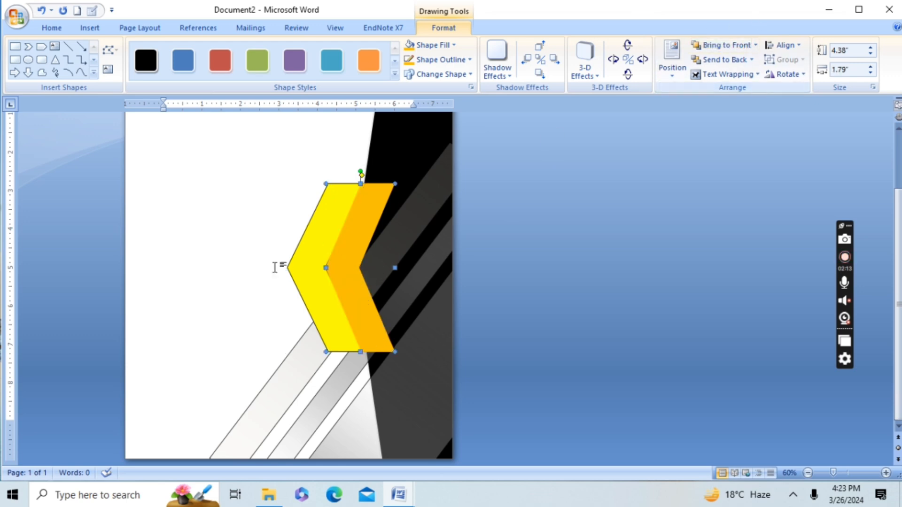
click(210, 276)
Step: Stretch the black shape upward so that it reaches the top edge of the page
ctrl+scroll(211, 277, down, 2)
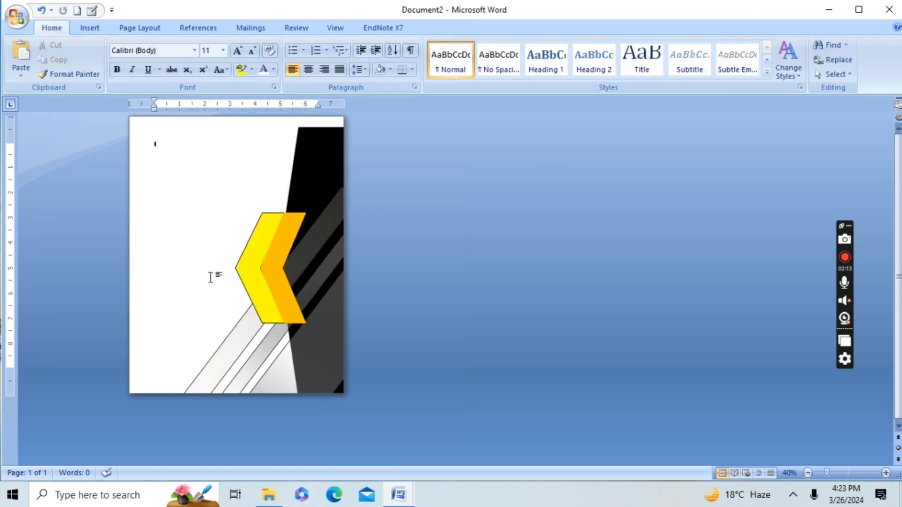
click(336, 131)
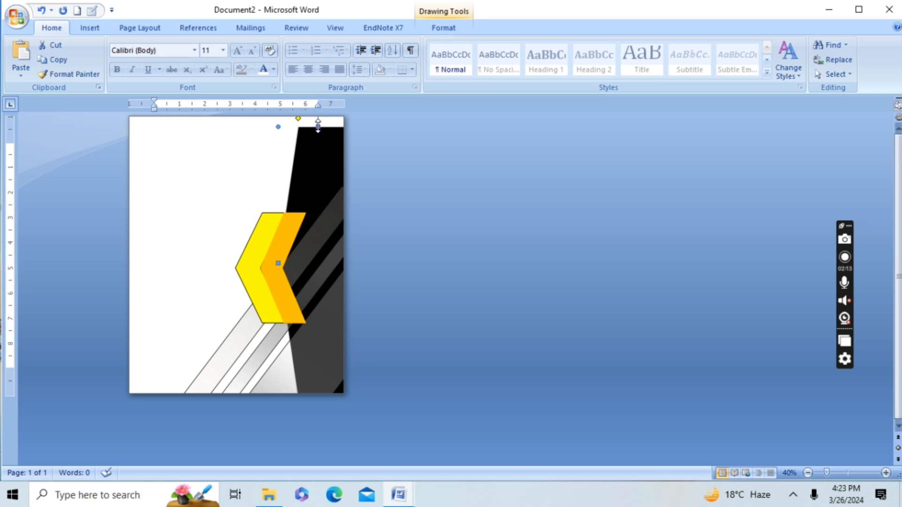
drag(318, 126, 316, 117)
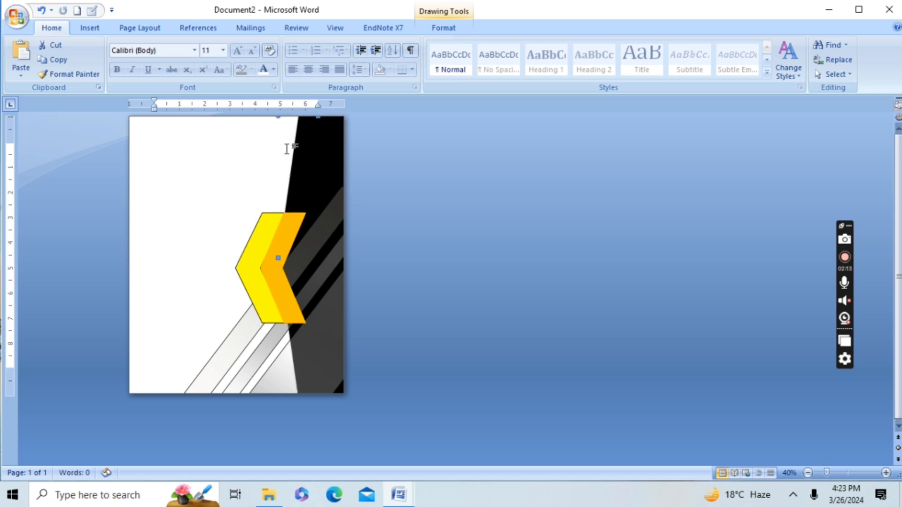
click(257, 159)
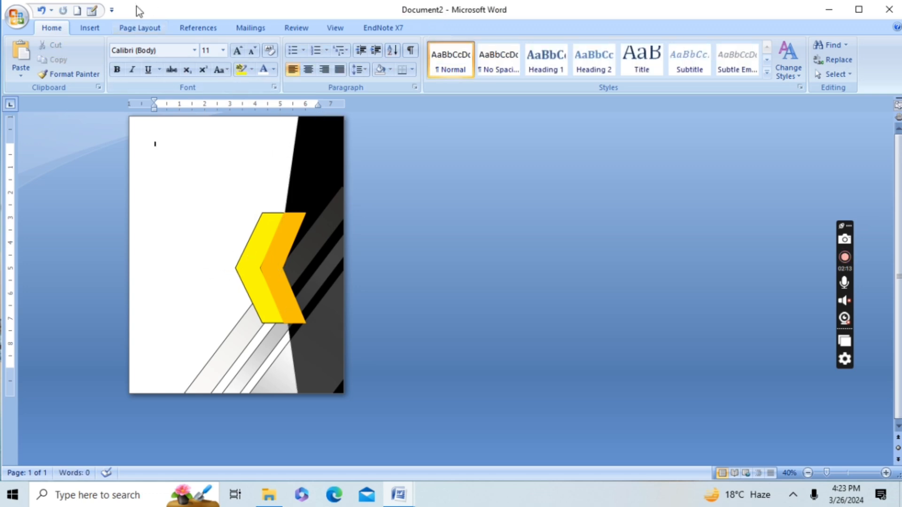
Step: Draw a circle about 1.5" high and 1.47" wide and place it at the top of the black shape
click(89, 27)
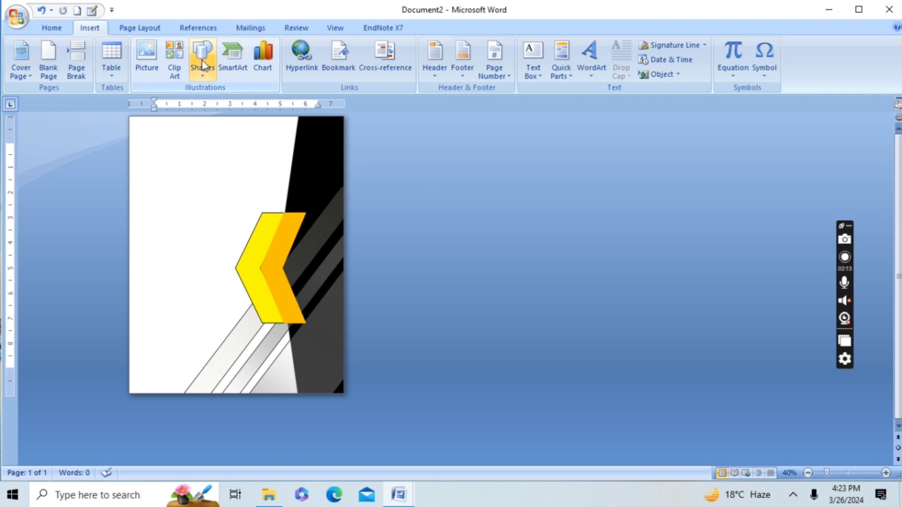
click(202, 59)
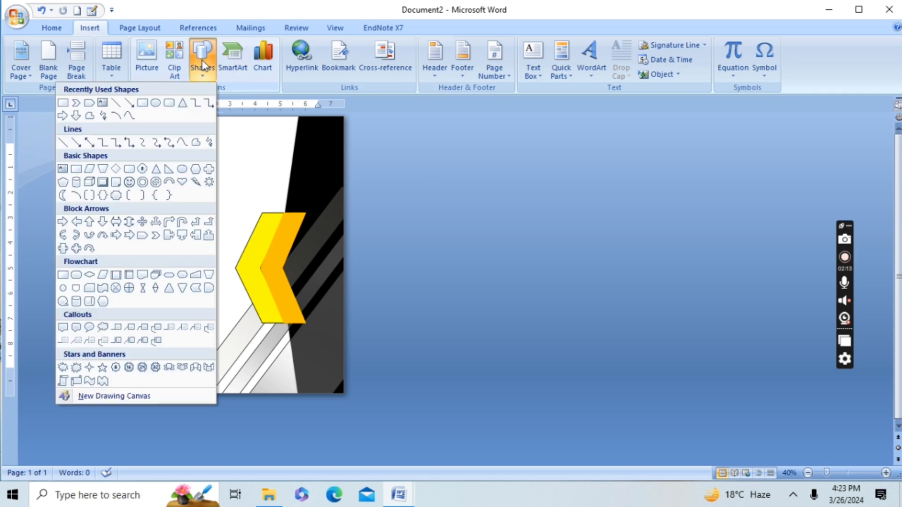
click(181, 169)
drag(174, 154, 211, 192)
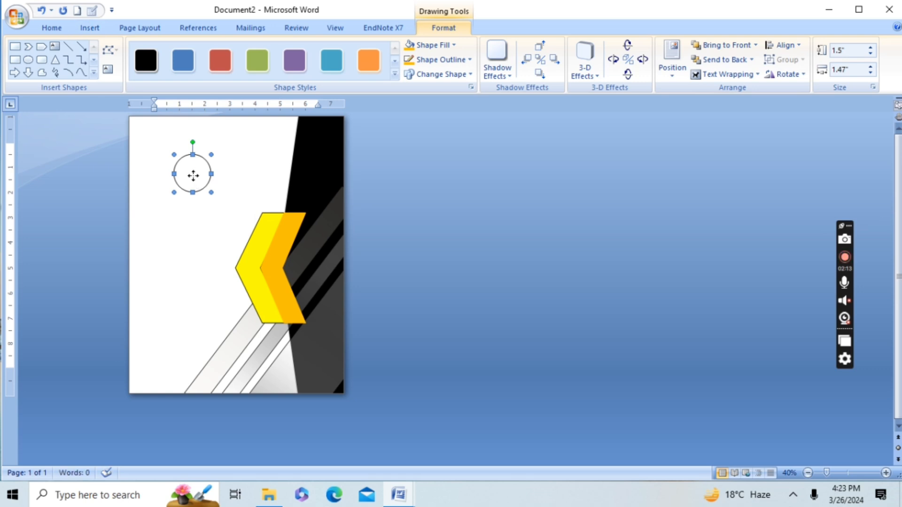
drag(309, 155, 318, 151)
drag(324, 144, 320, 136)
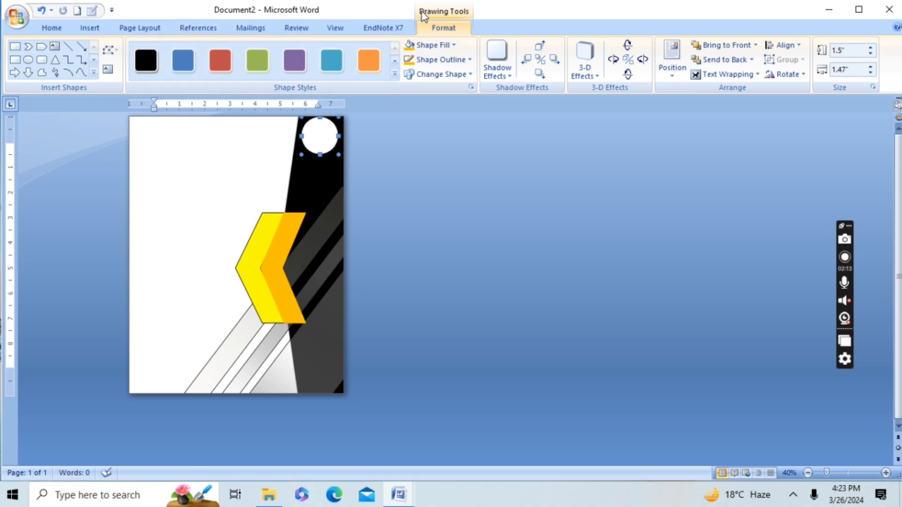
Step: Fill the circle with the picture allama_iqbal_open_university from the Downloads folder
click(428, 60)
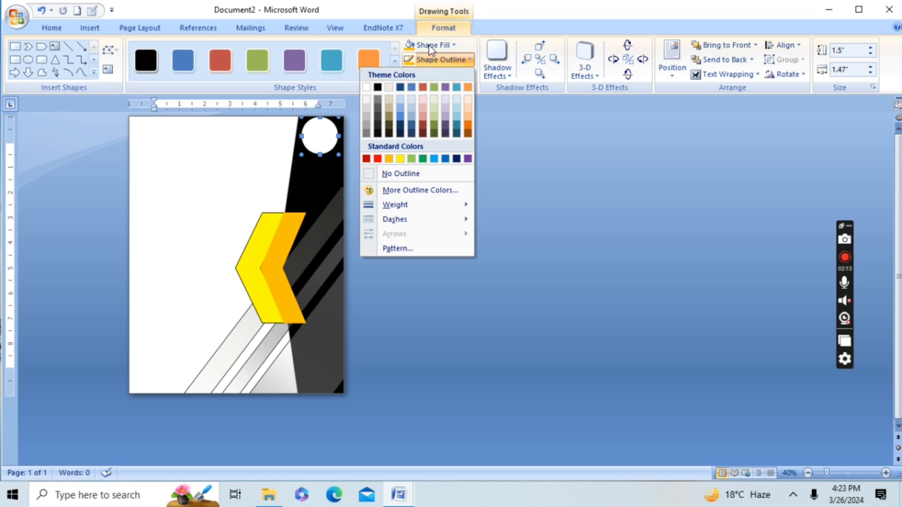
click(431, 46)
click(383, 190)
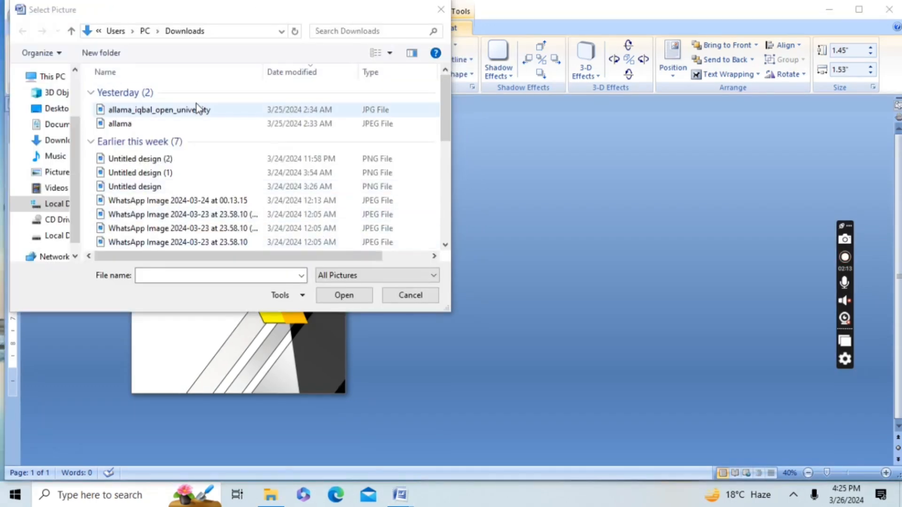
click(197, 109)
click(348, 294)
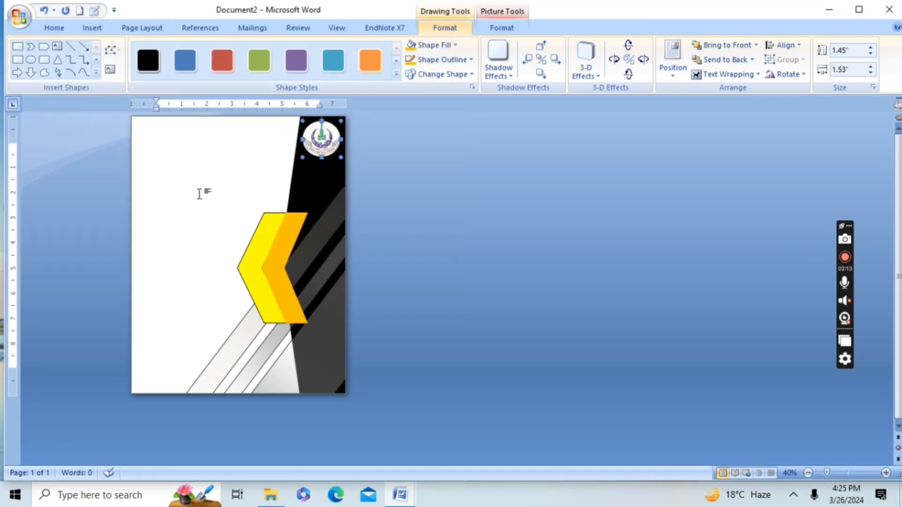
click(199, 194)
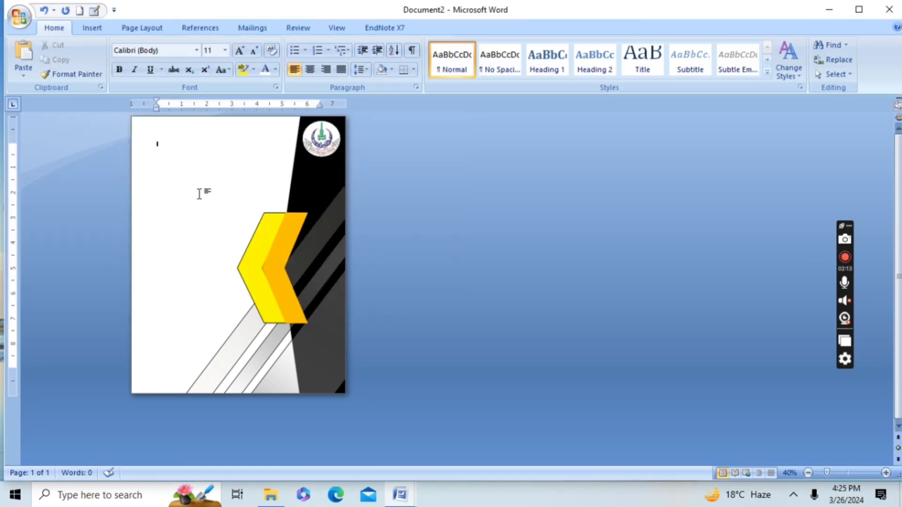
Step: Draw a rectangle about 4.63" high and 0.76" wide in the white area of the page
click(92, 29)
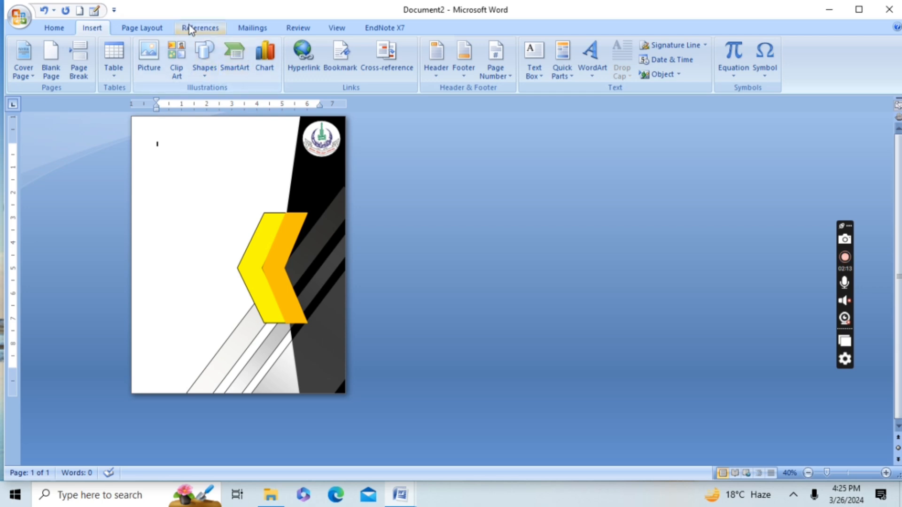
click(205, 69)
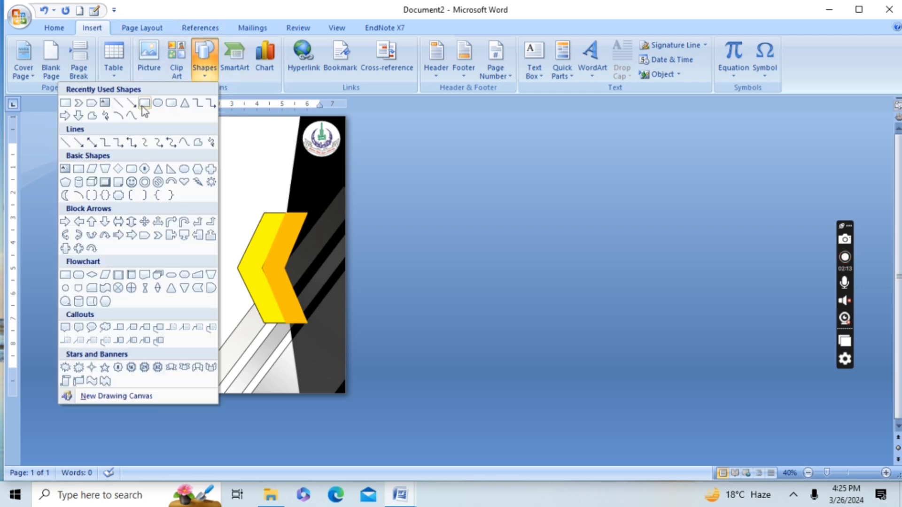
click(65, 104)
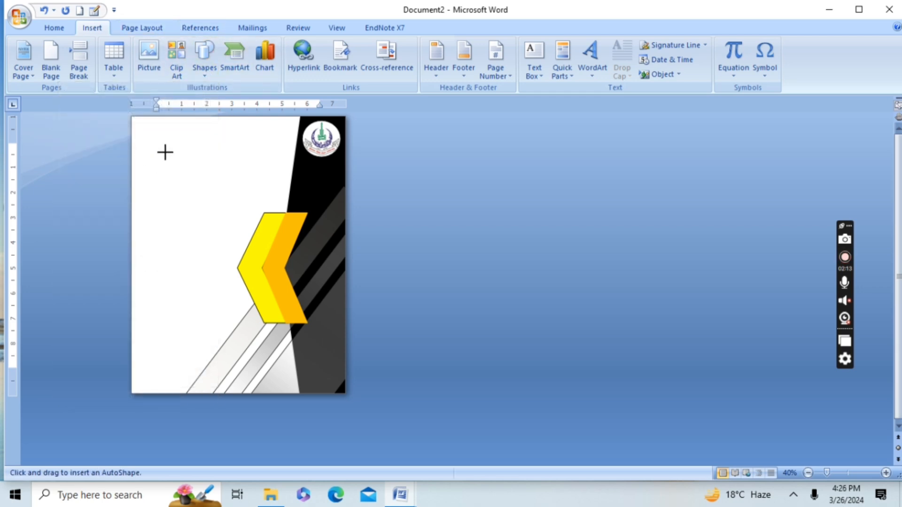
mouse_move(165, 152)
mouse_down()
mouse_move(174, 263)
mouse_move(185, 269)
mouse_up()
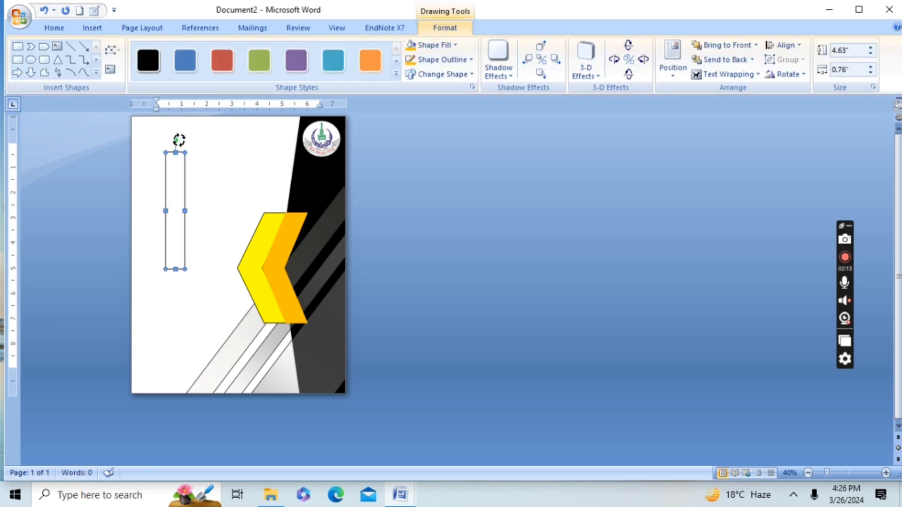
Step: Tilt the rectangle slightly clockwise to follow the black shape's slanted edge and fill it with yellow
drag(178, 140, 197, 143)
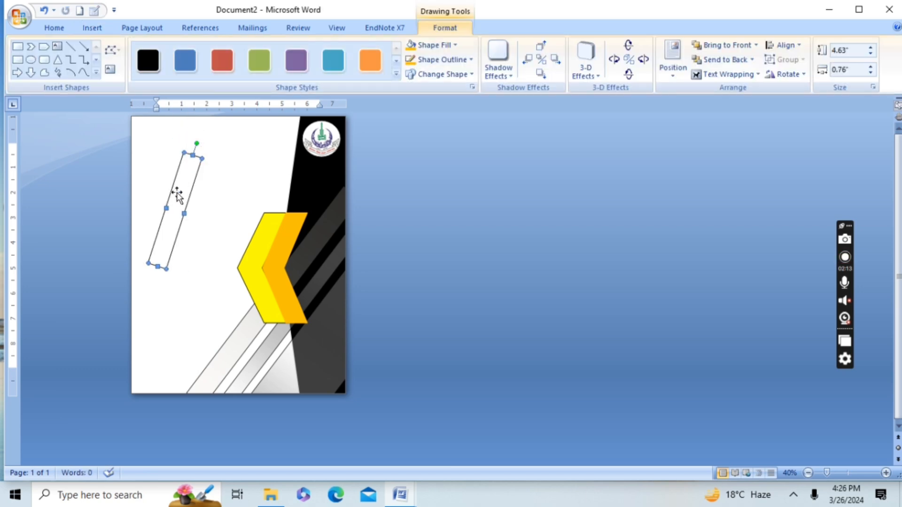
drag(177, 195, 216, 197)
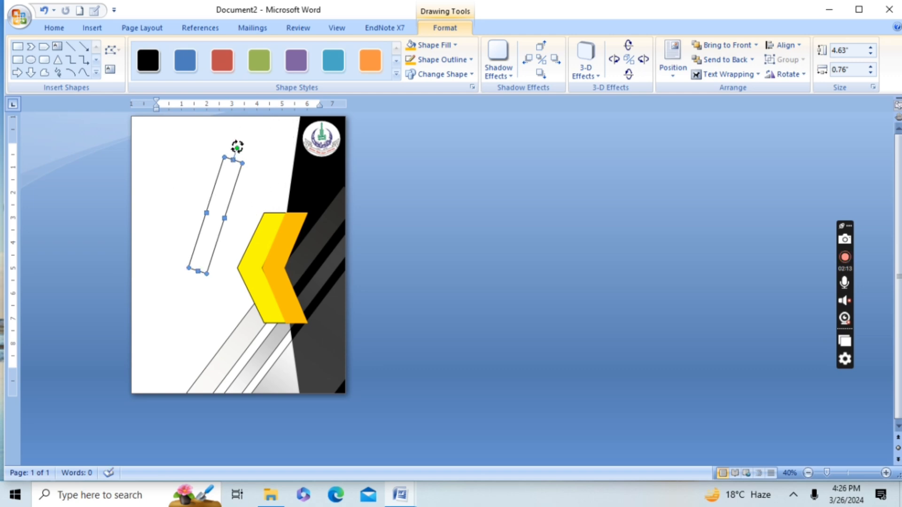
drag(238, 147, 233, 147)
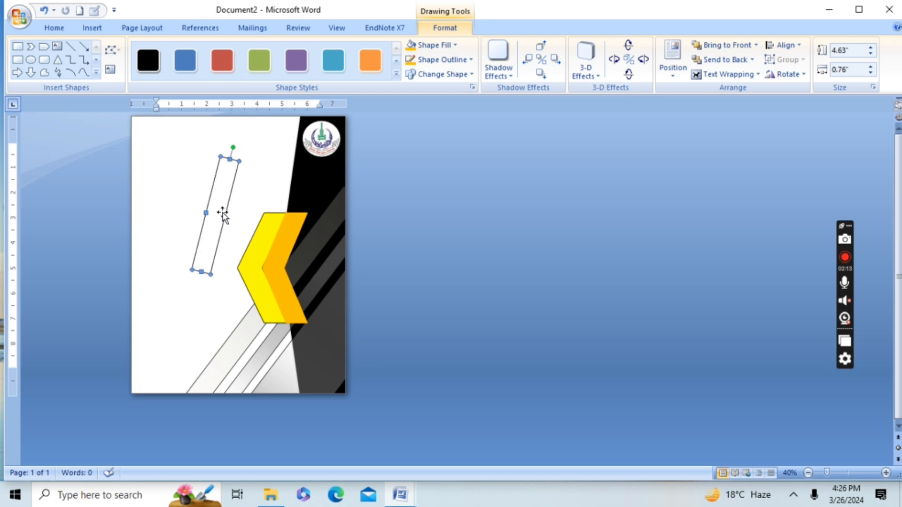
click(429, 45)
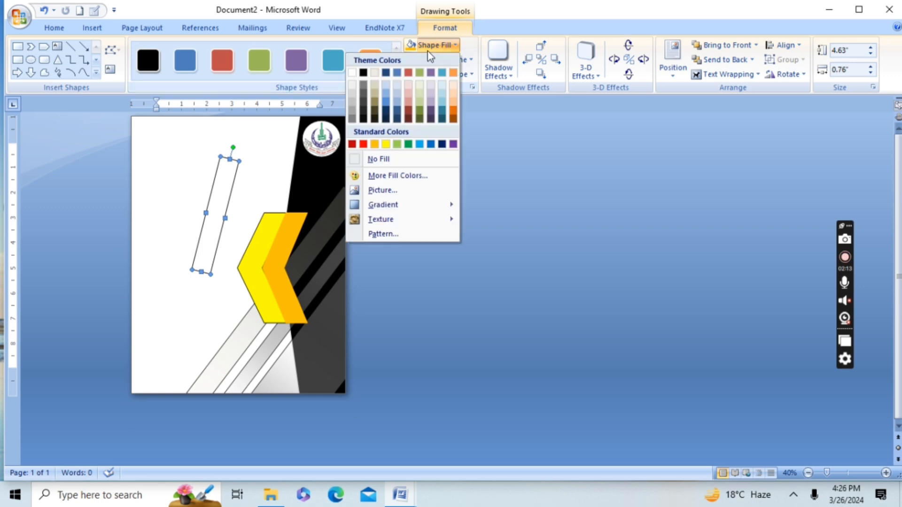
click(386, 144)
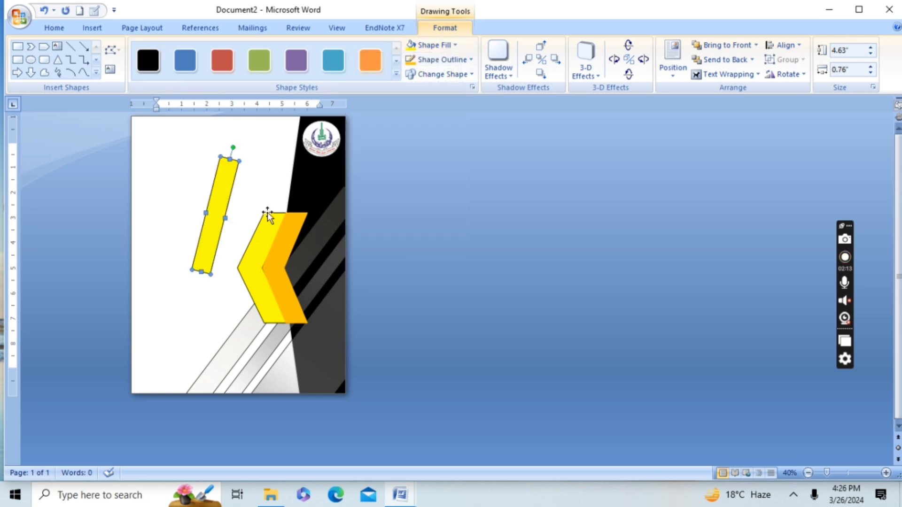
Step: Narrow the yellow bar to about 0.14" and place it beside the black shape's slanted edge, at the top of the page
drag(225, 218, 215, 216)
mouse_move(244, 159)
mouse_down()
mouse_move(282, 133)
mouse_move(245, 166)
mouse_up()
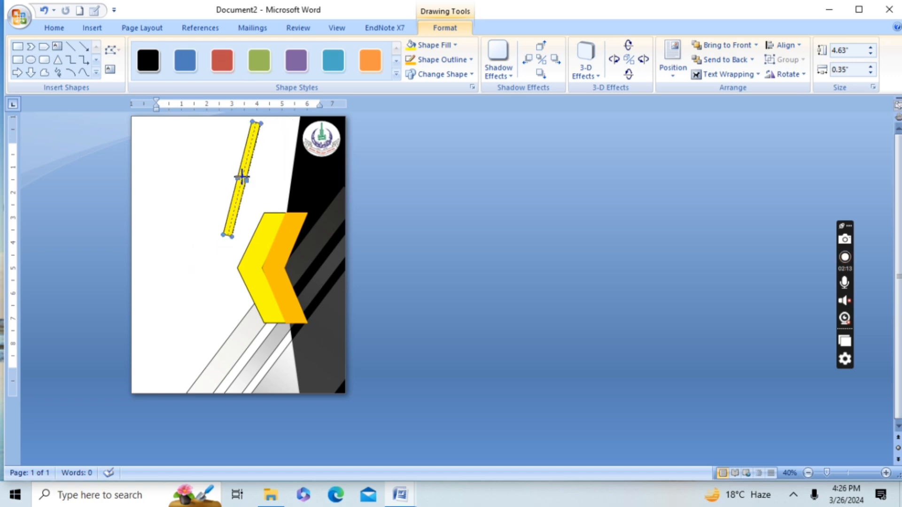
drag(243, 177, 243, 179)
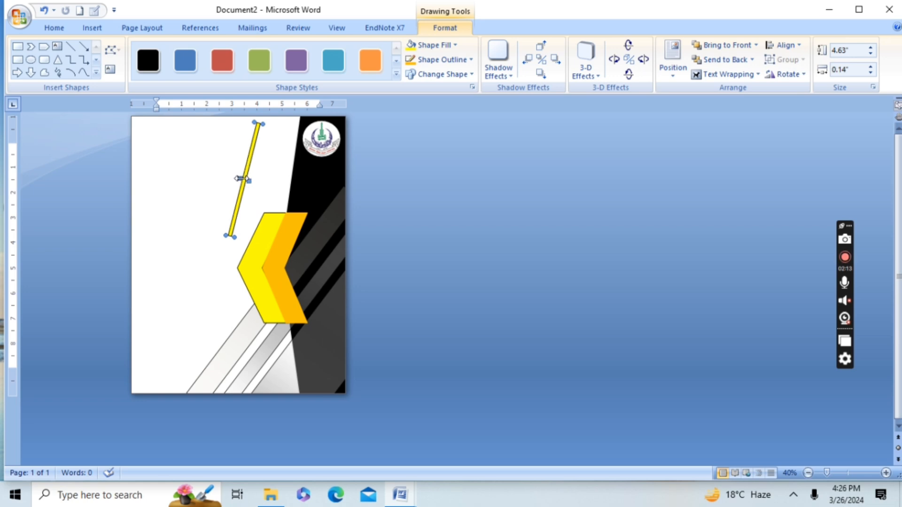
drag(254, 150, 284, 125)
click(241, 166)
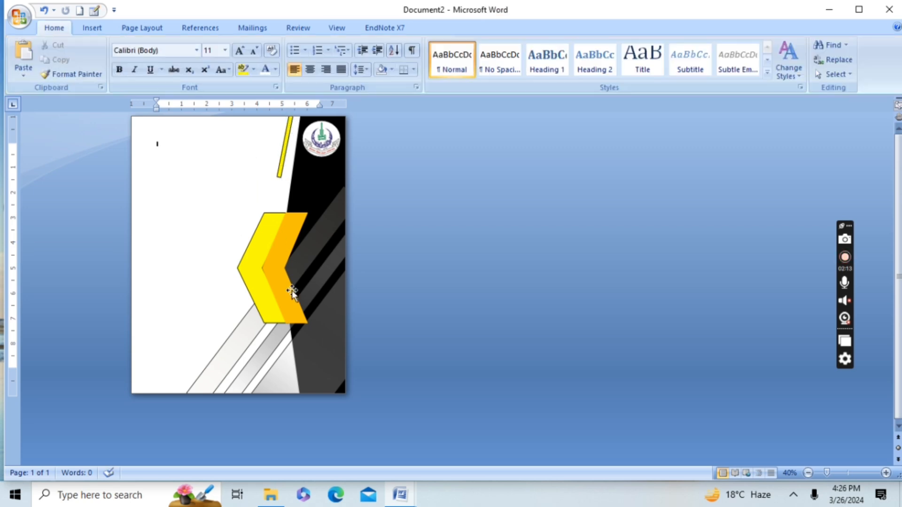
Step: Draw a text box about 1.58" high and 4.21" wide near the page top and paste "ALLAMA IQBAL OPEN UNIVERSITY, ISLAMABAD" into it
click(92, 27)
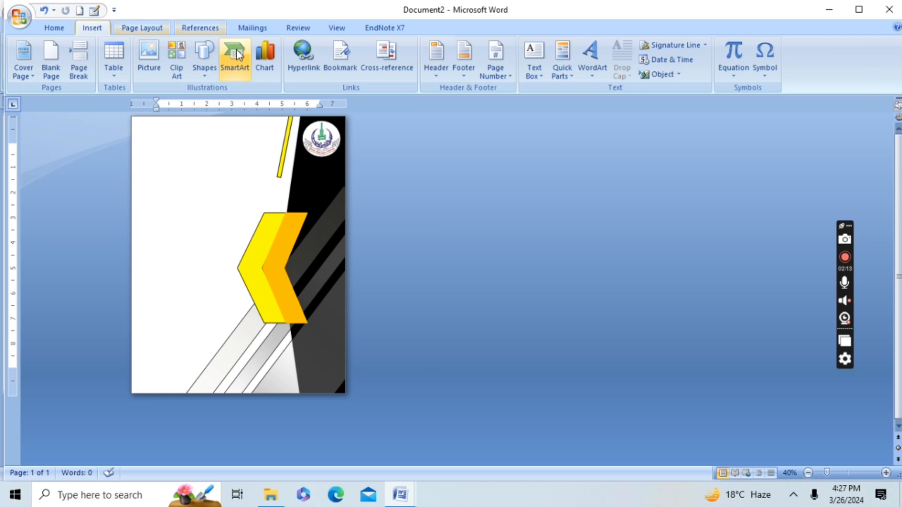
click(207, 60)
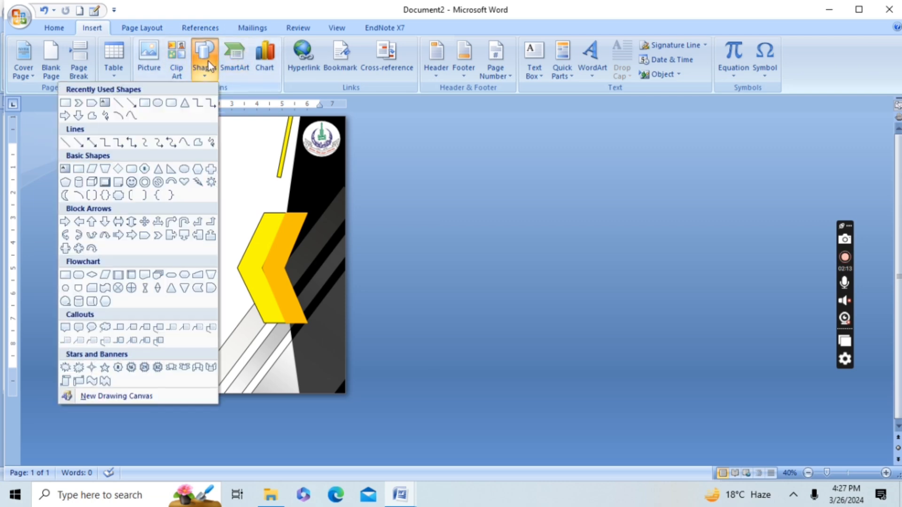
click(103, 106)
mouse_move(149, 137)
mouse_down()
mouse_move(201, 167)
mouse_move(258, 180)
mouse_up()
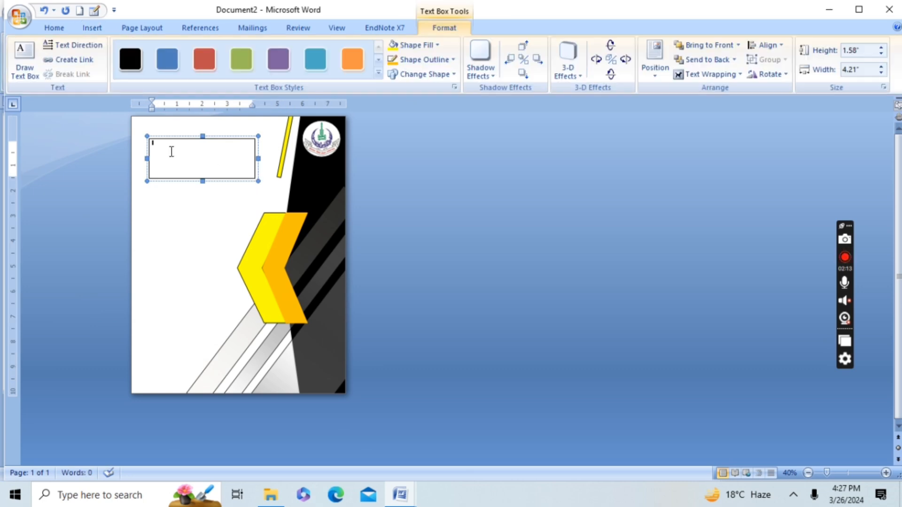
text(ALLAMA IQBAL OPEN UNIVERSITY, ISLAMABAD)
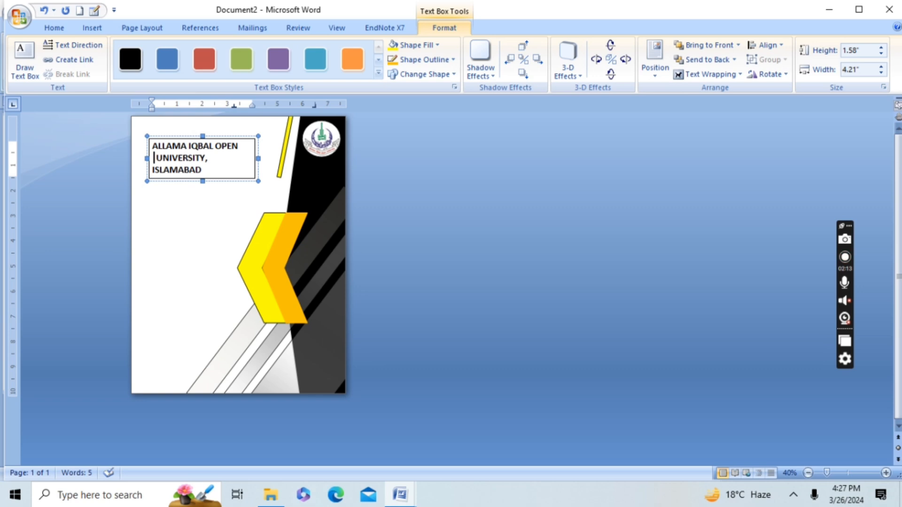
Step: Widen the university name's text box to about 4.76" and remove its outline
drag(147, 158, 136, 159)
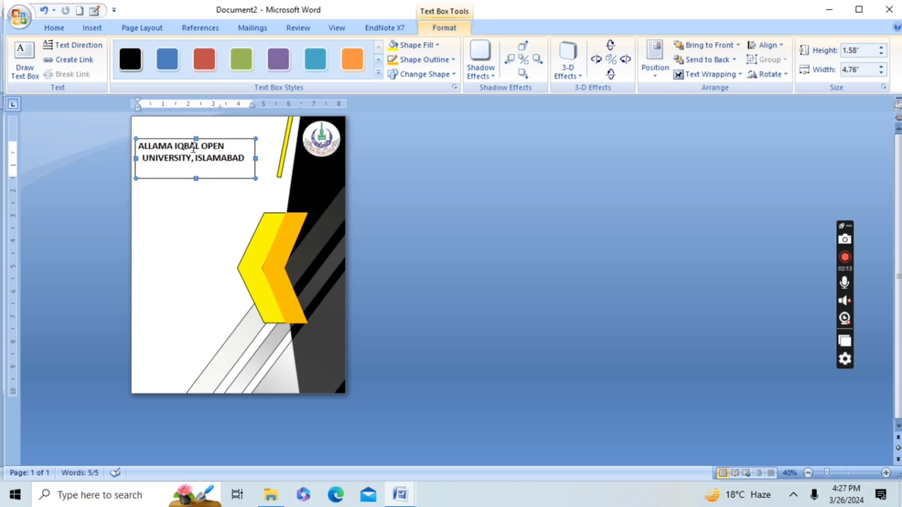
click(189, 212)
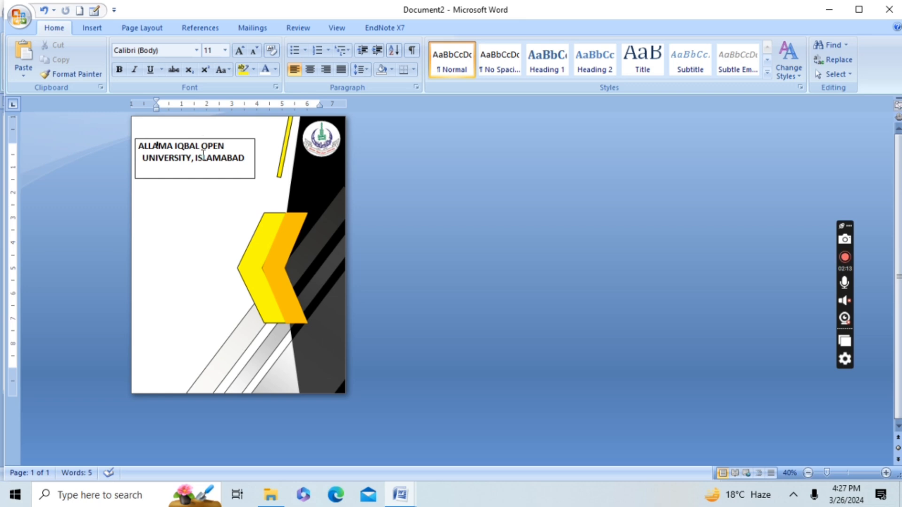
click(202, 157)
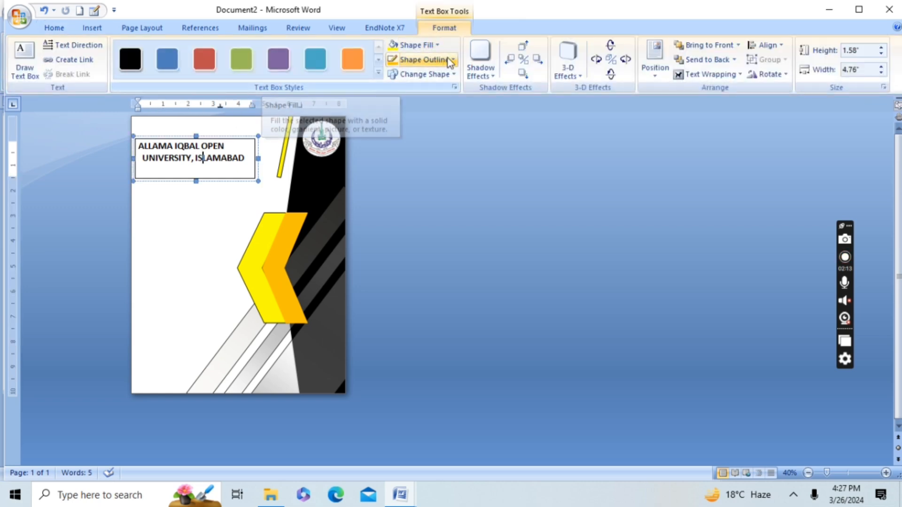
click(395, 60)
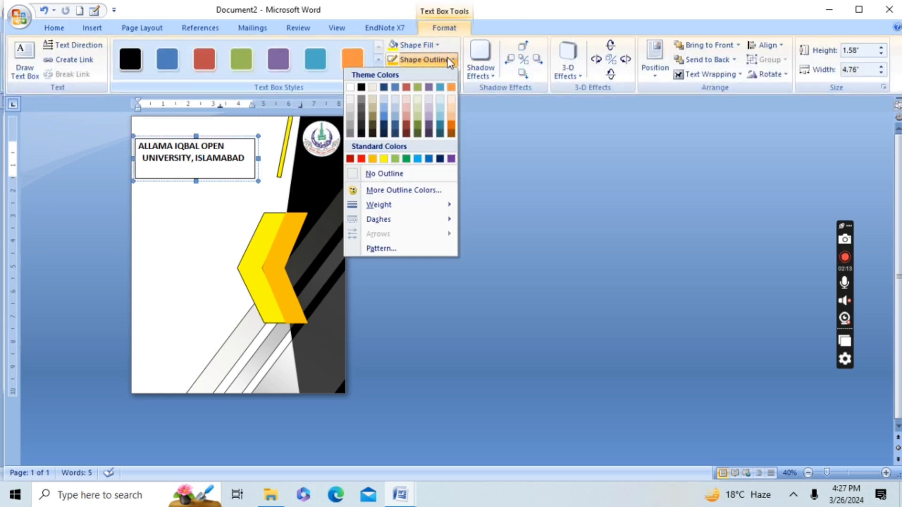
click(384, 173)
click(192, 212)
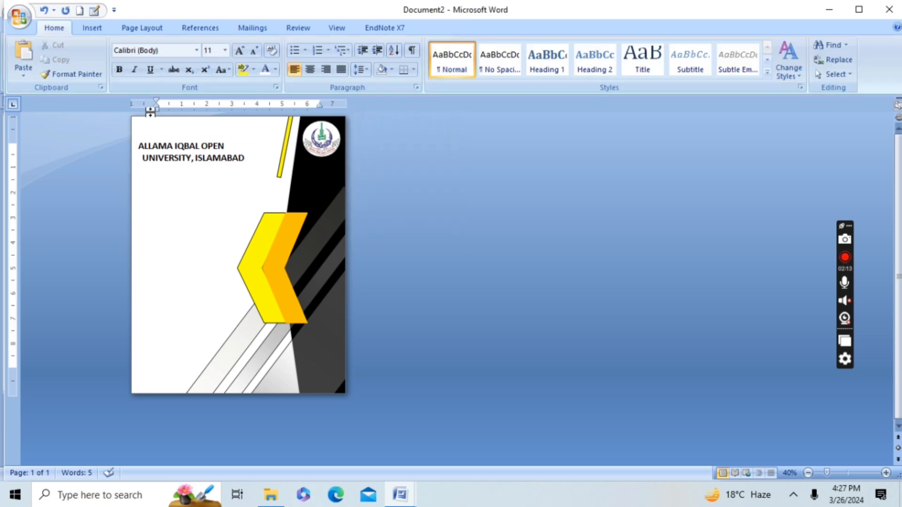
click(252, 161)
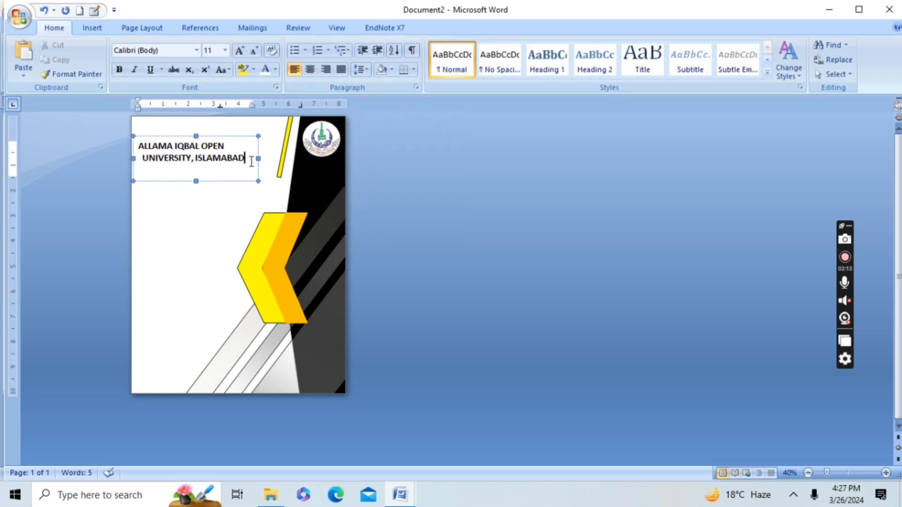
click(165, 250)
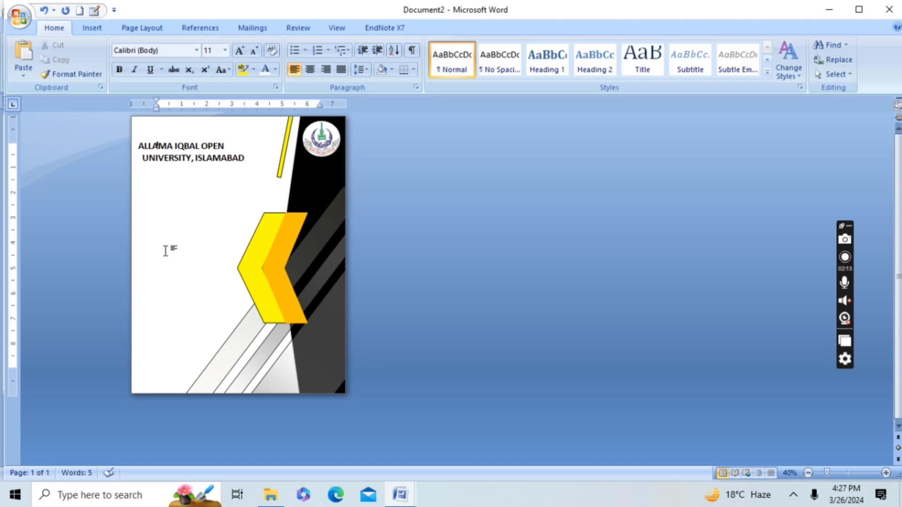
Step: Draw a second text box beside the yellow chevron and size it to about 3.4" high and 3.76" wide
click(91, 31)
click(204, 72)
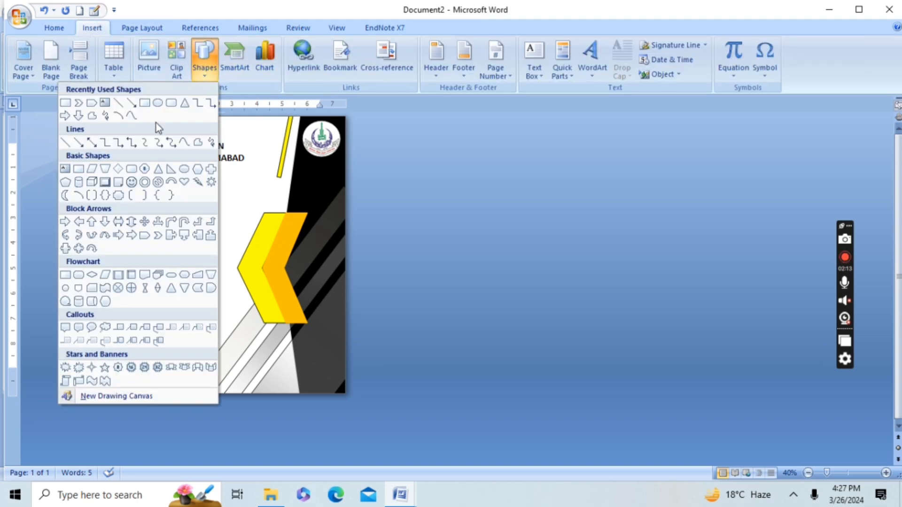
click(105, 103)
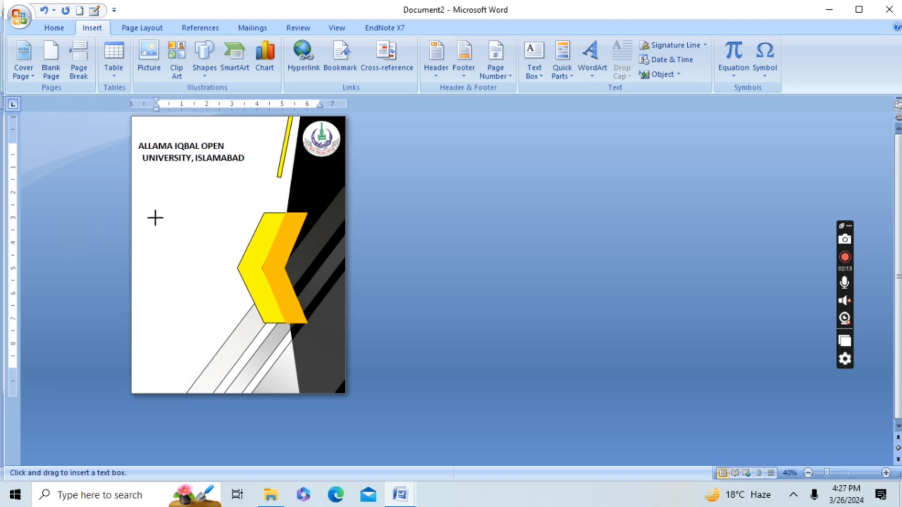
drag(146, 205, 226, 295)
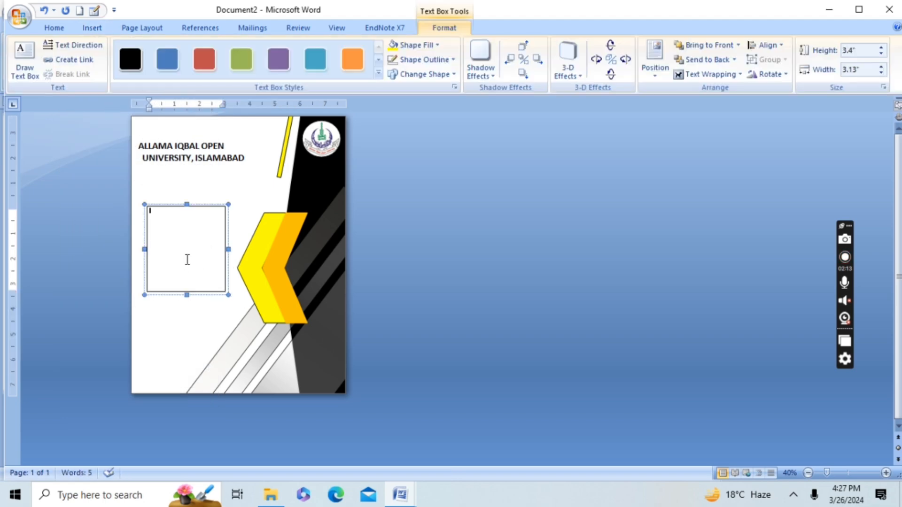
drag(227, 250, 230, 251)
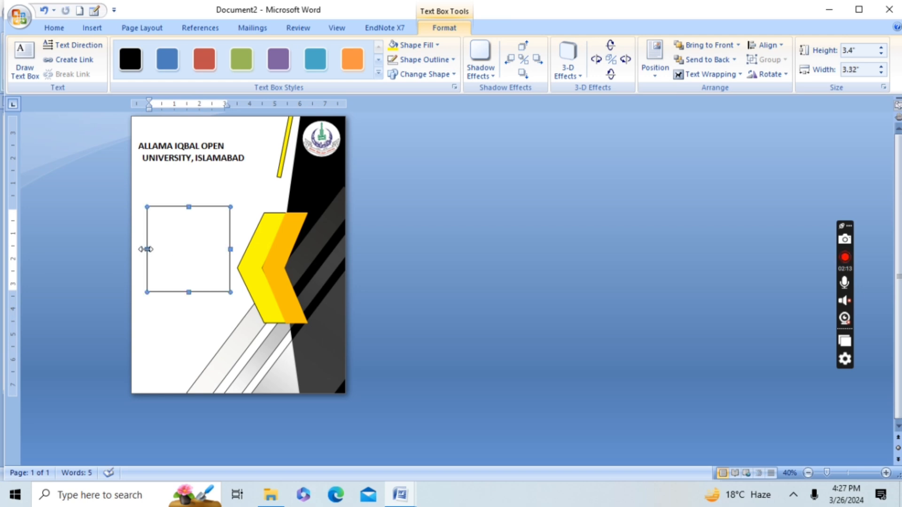
drag(146, 249, 135, 248)
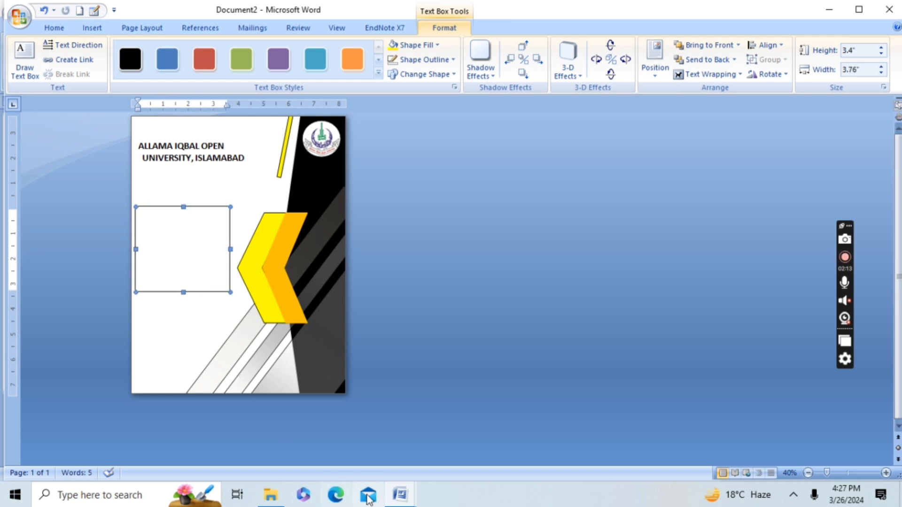
Step: Paste the dotted NAME, REGISTRATION, SEMISTER and LEVEL lines into the new text box
click(152, 234)
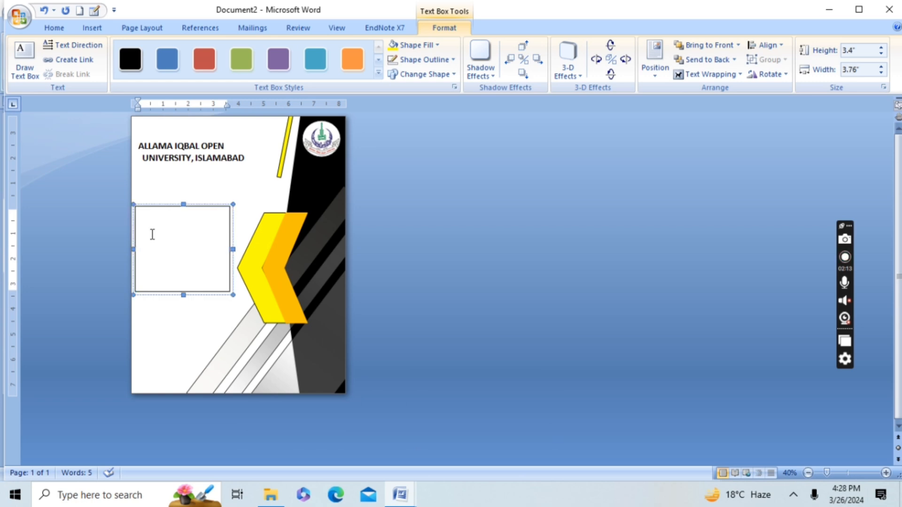
key(ctrl+v)
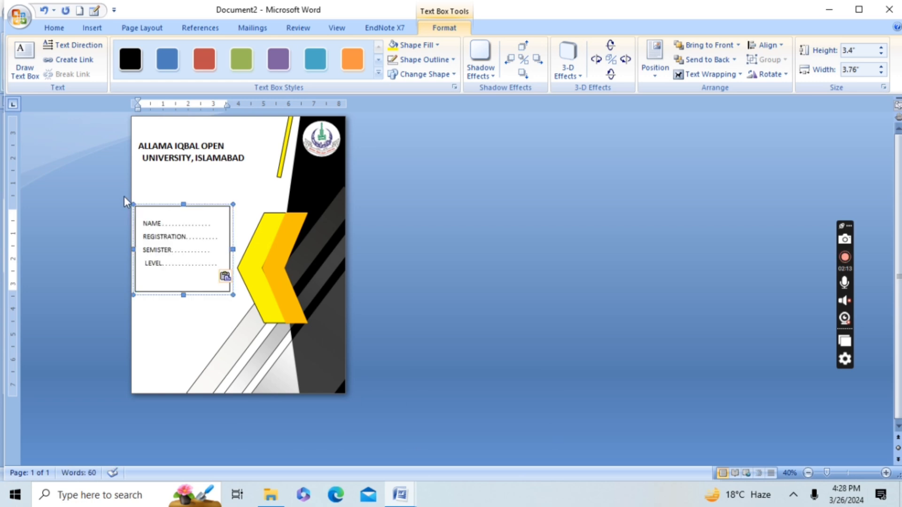
click(190, 331)
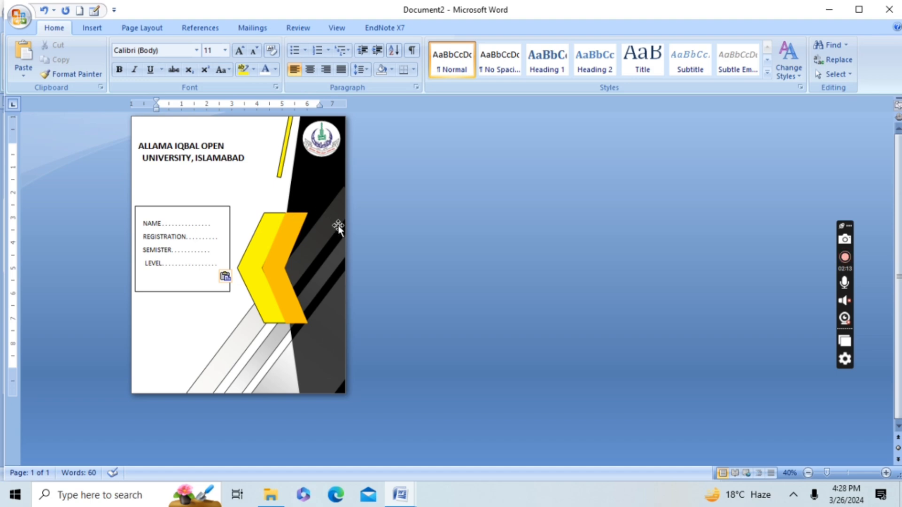
Step: Start inserting another object on the cover page
scroll(341, 245, up, 1)
scroll(341, 245, up, 1)
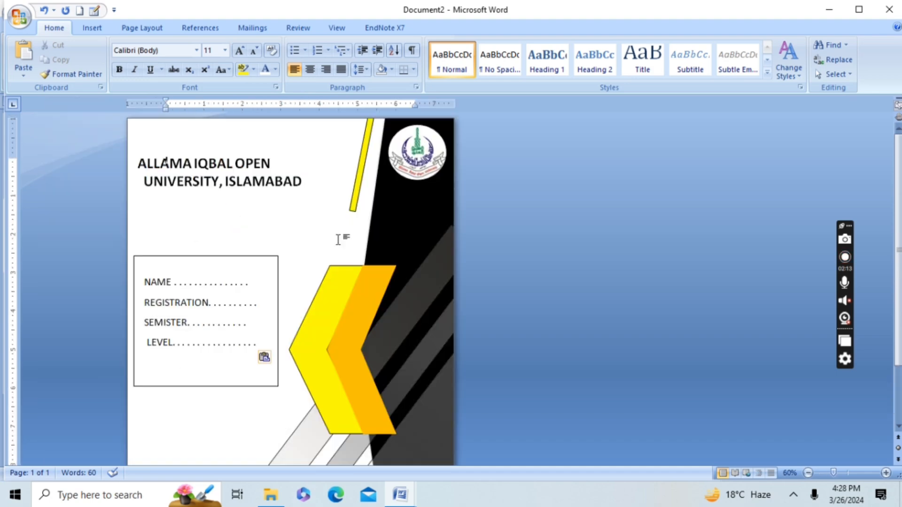
scroll(337, 239, down, 5)
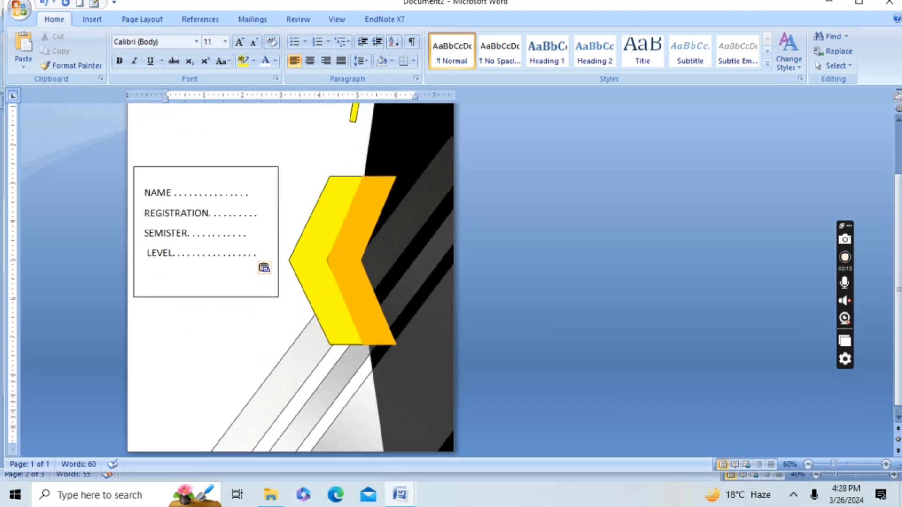
scroll(282, 211, up, 5)
scroll(165, 161, down, 4)
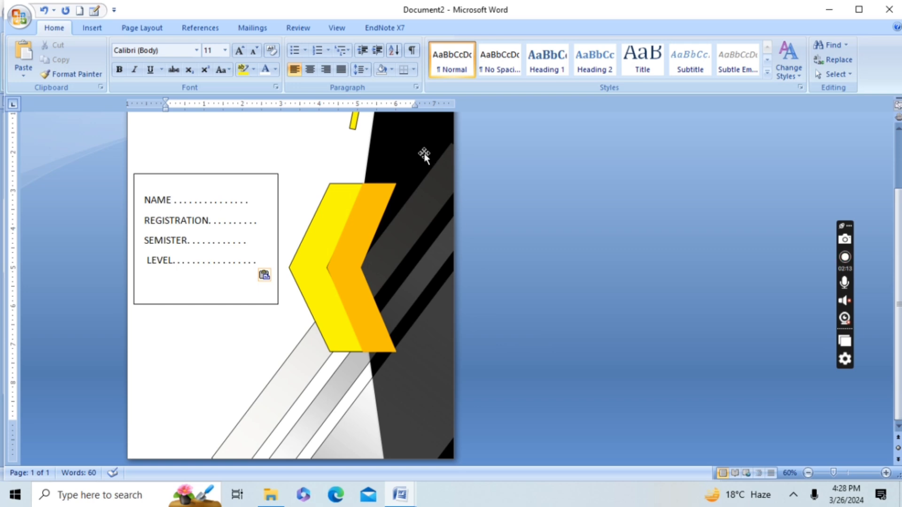
click(90, 28)
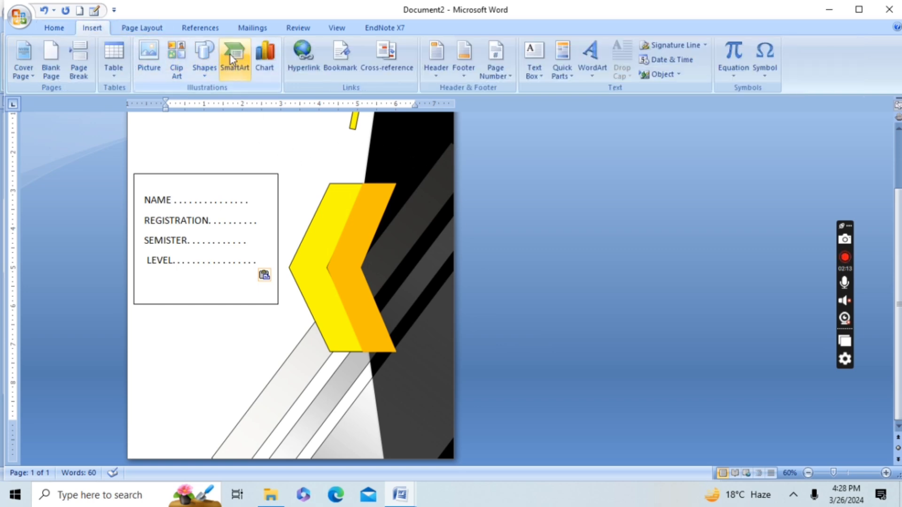